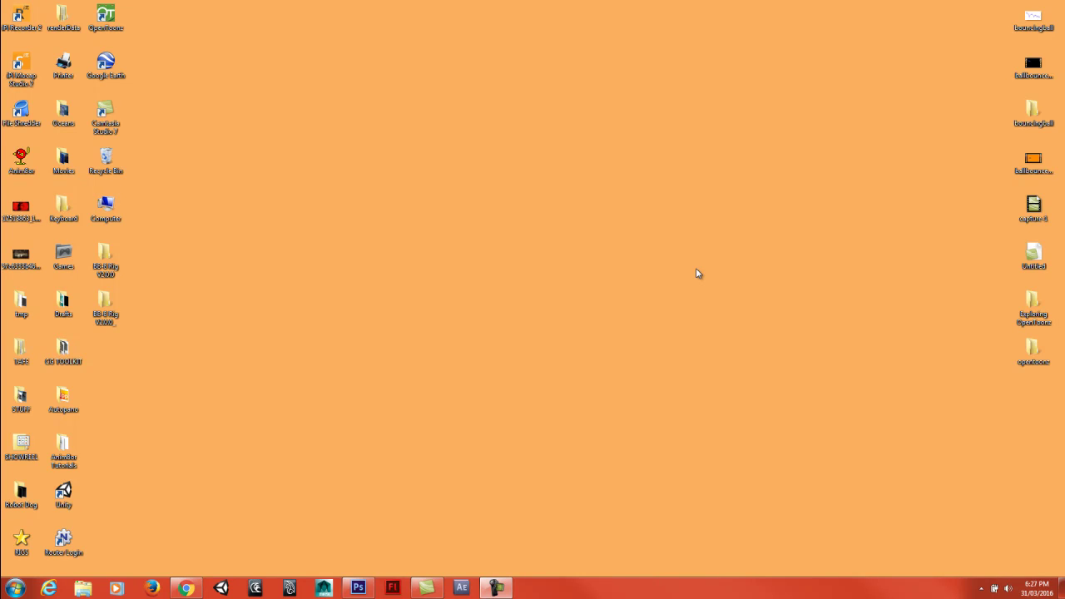
Step: Launch OpenToonz, look at the Cleanup room and return to the PltEdit room
double_click(94, 18)
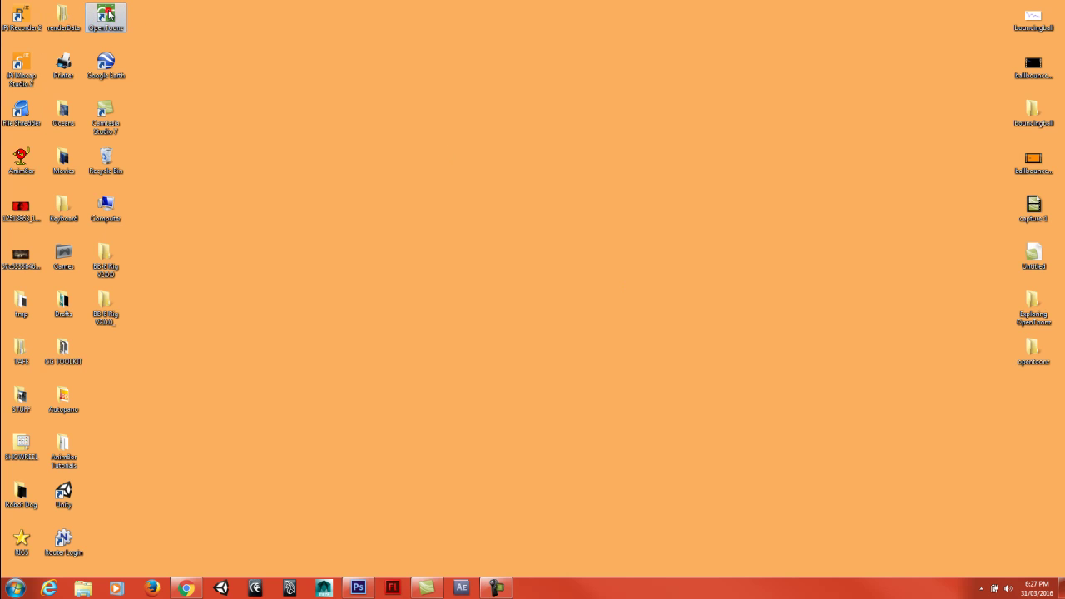
double_click(108, 13)
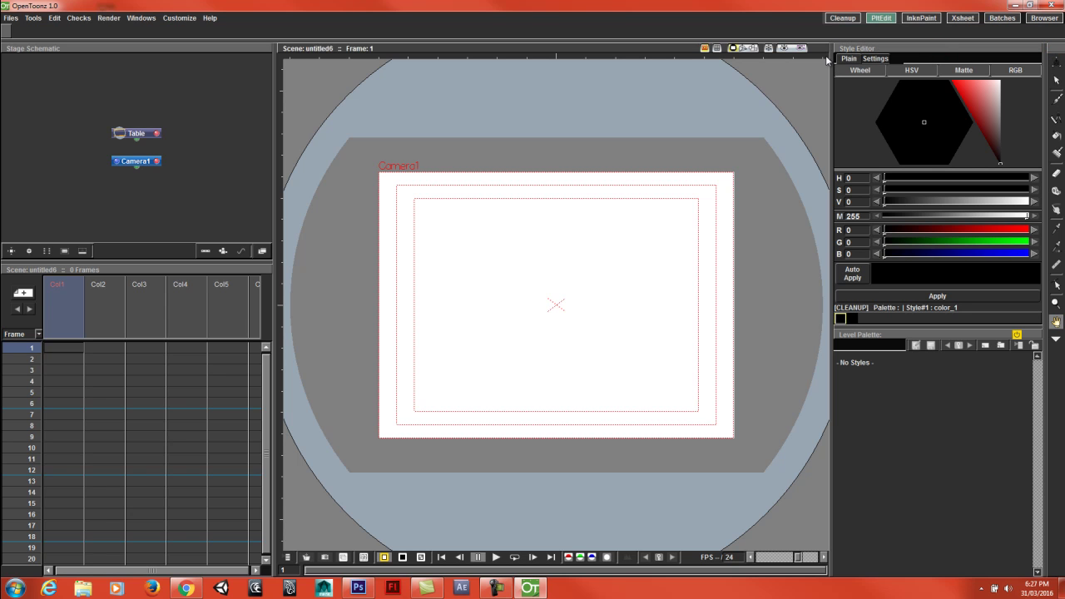
left_click(842, 17)
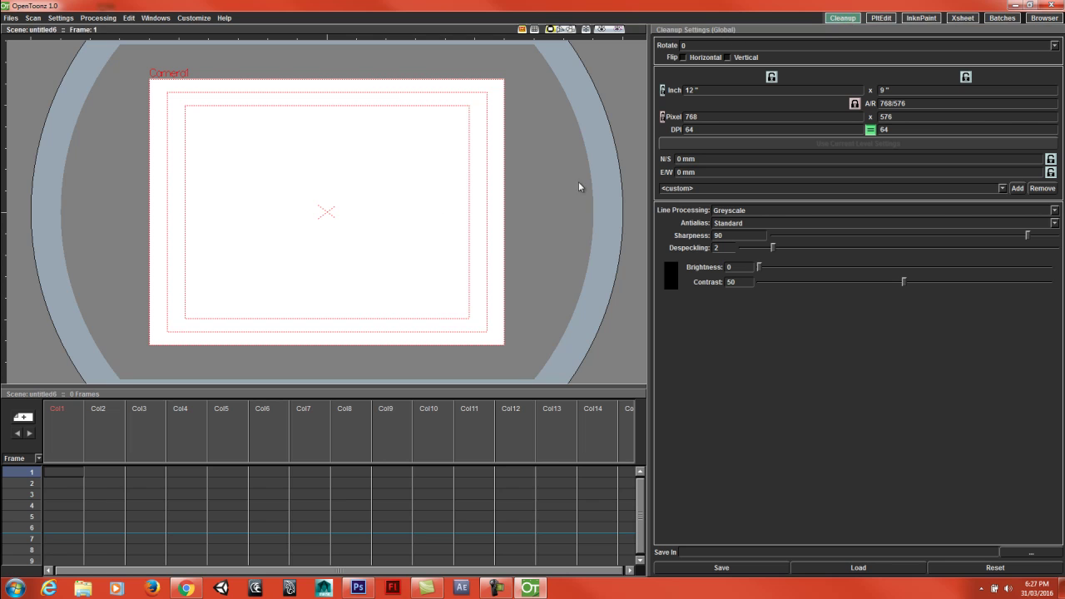
left_click(881, 18)
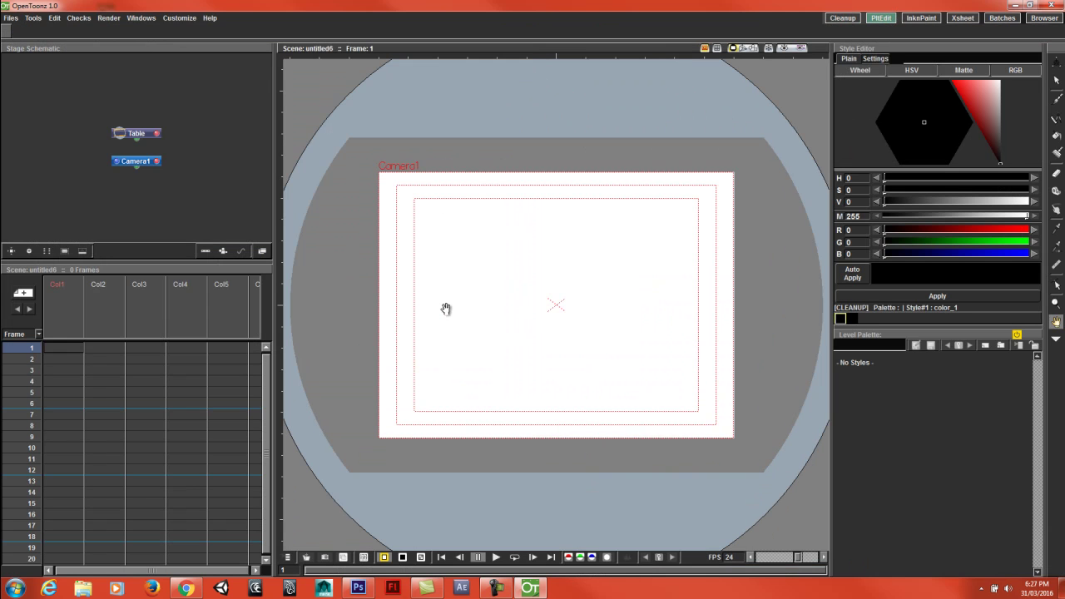
Step: Draw a row of zigzag grass with the Brush across the lower part of the camera frame, on frame 1 of Col1
left_click(55, 348)
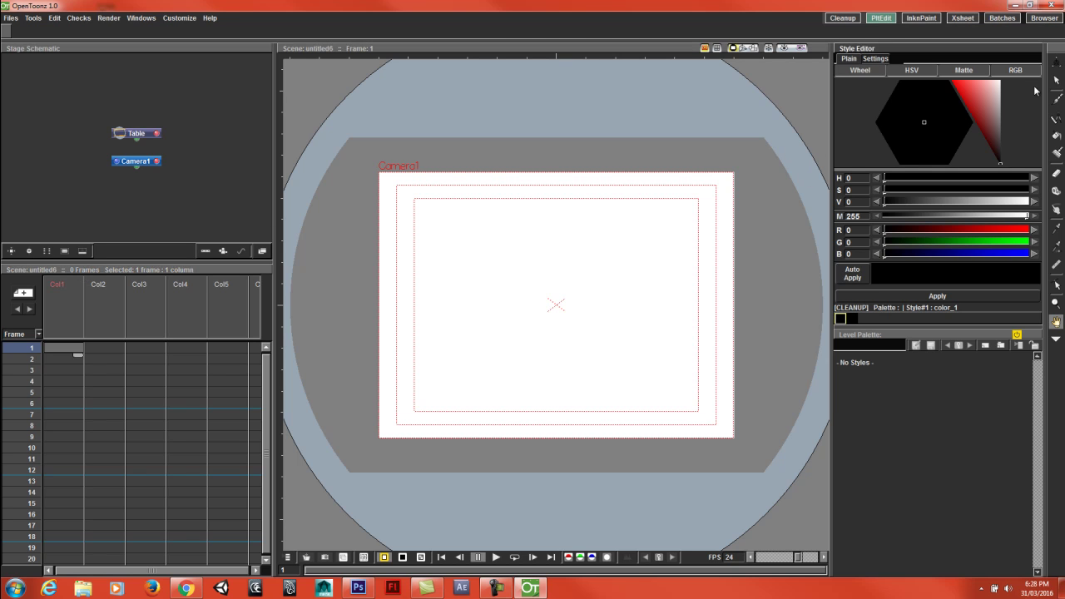
left_click(1056, 100)
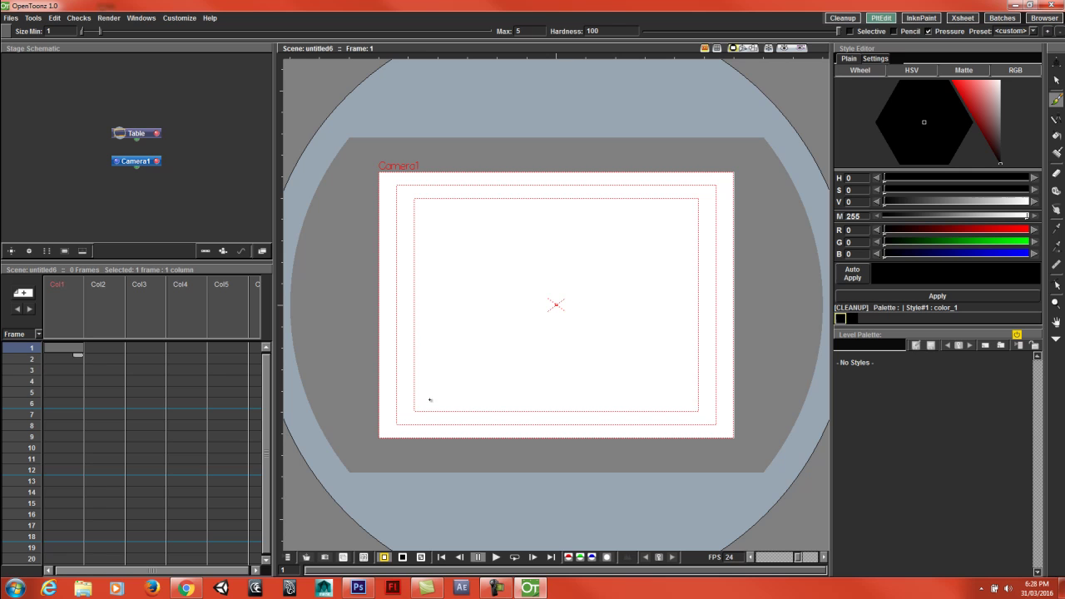
mouse_move(440, 389)
left_mouse_down()
mouse_move(450, 345)
mouse_move(467, 396)
left_mouse_up()
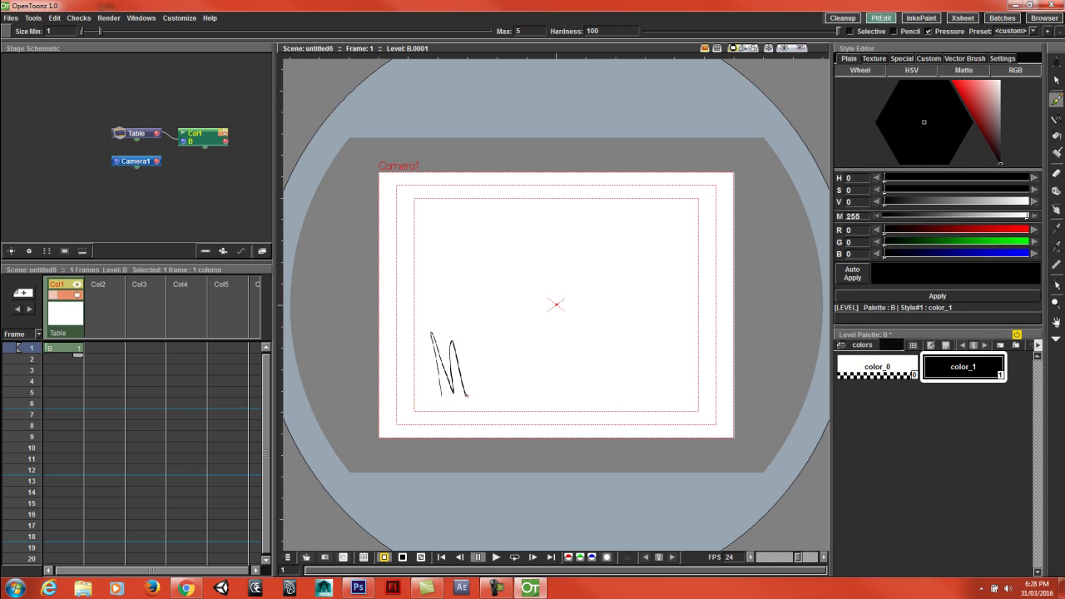
left_click_drag(481, 343, 497, 388)
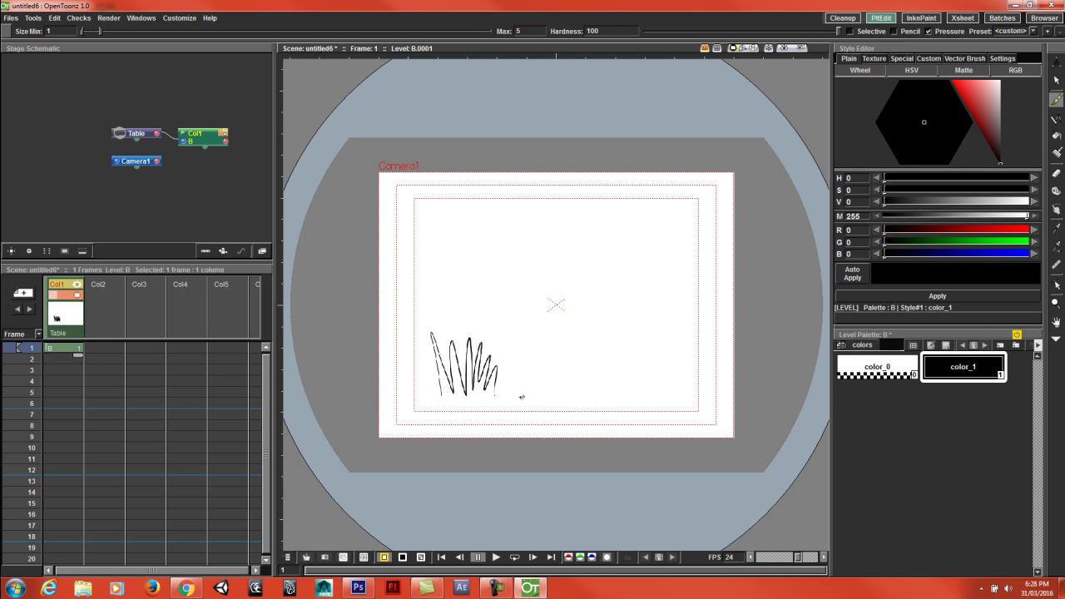
left_click_drag(507, 338, 542, 349)
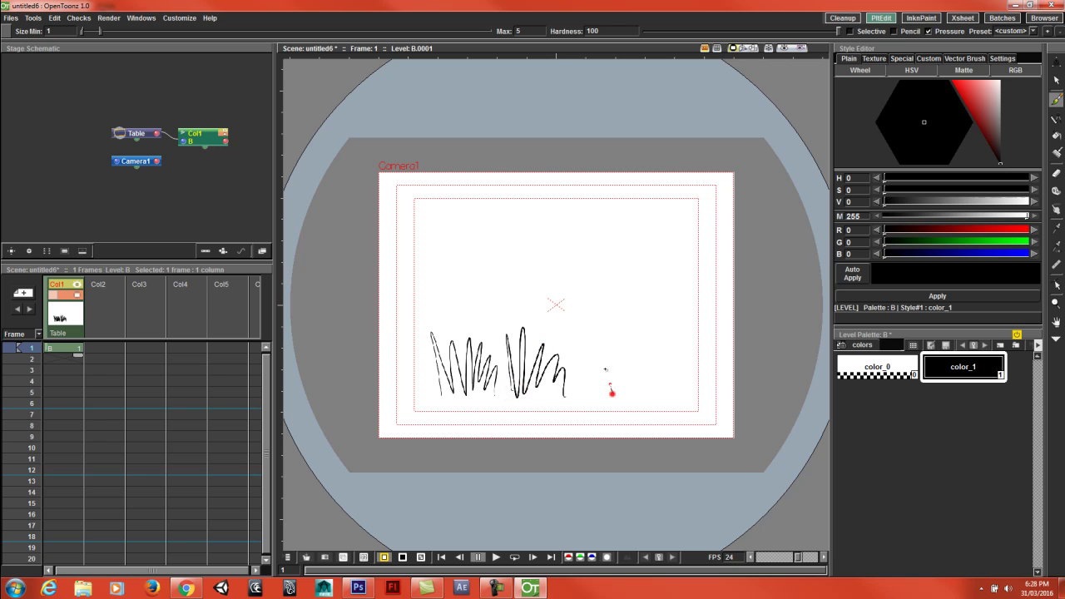
mouse_move(598, 327)
left_mouse_down()
mouse_move(613, 395)
mouse_move(669, 392)
left_mouse_up()
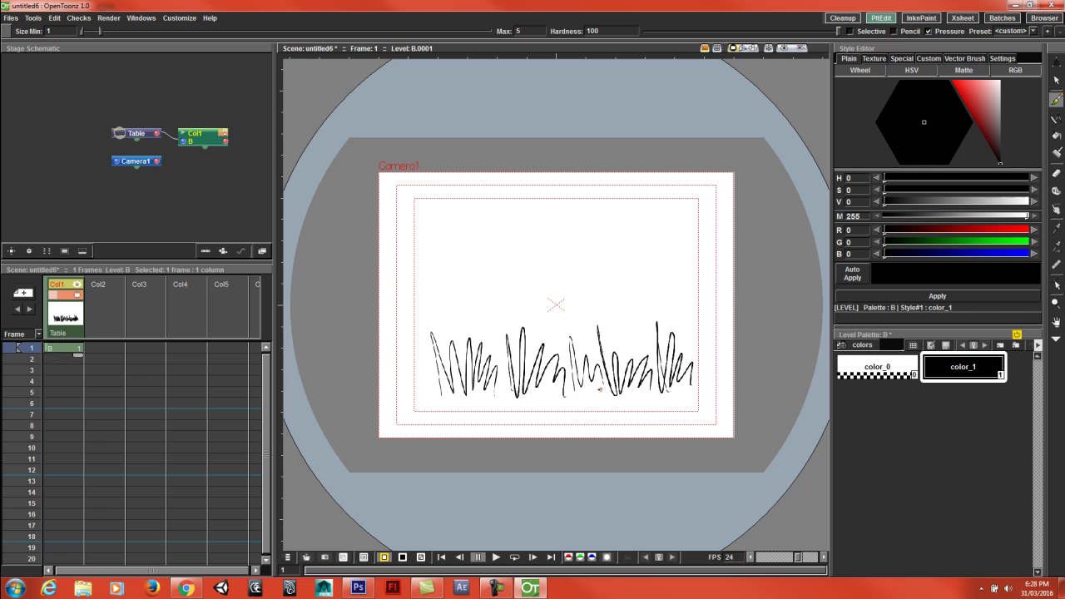
Step: Try Toonz Vector Level as the default level type in the drawing preferences and set it back to Toonz Raster Level
left_click(179, 18)
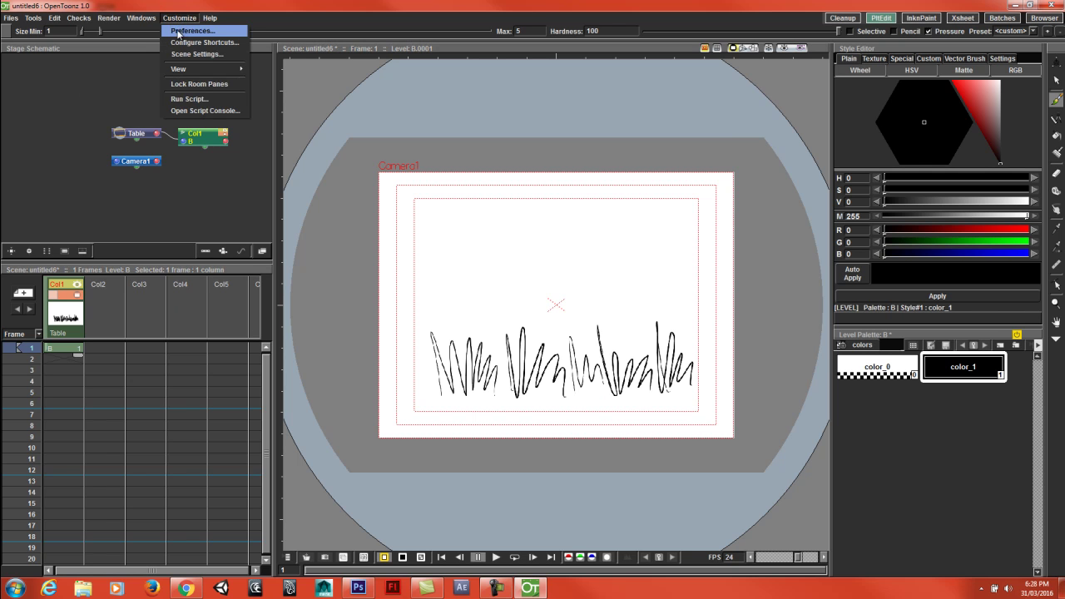
left_click(194, 32)
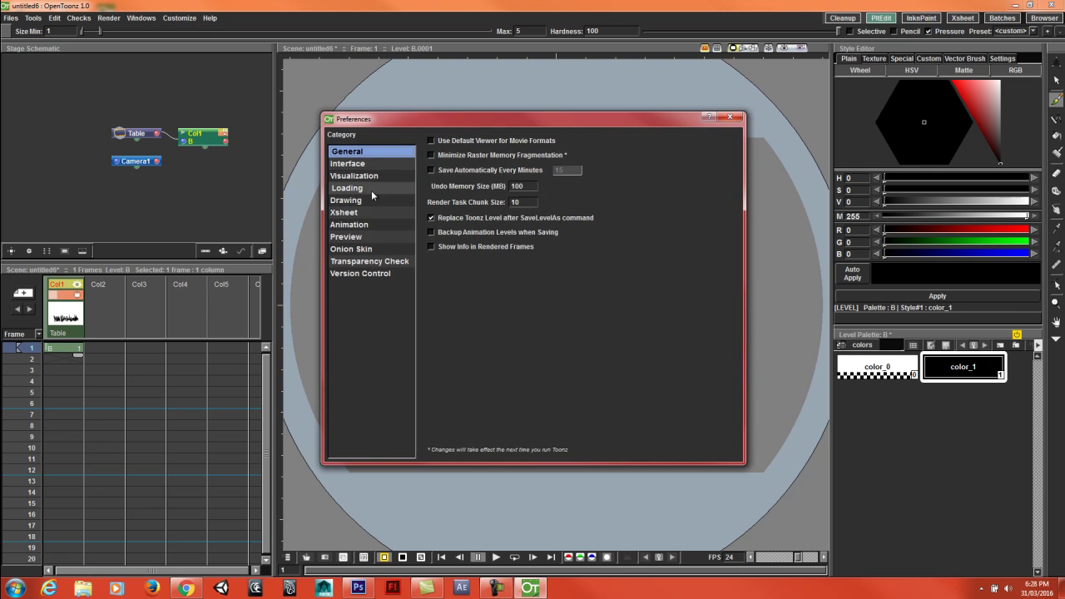
left_click(362, 201)
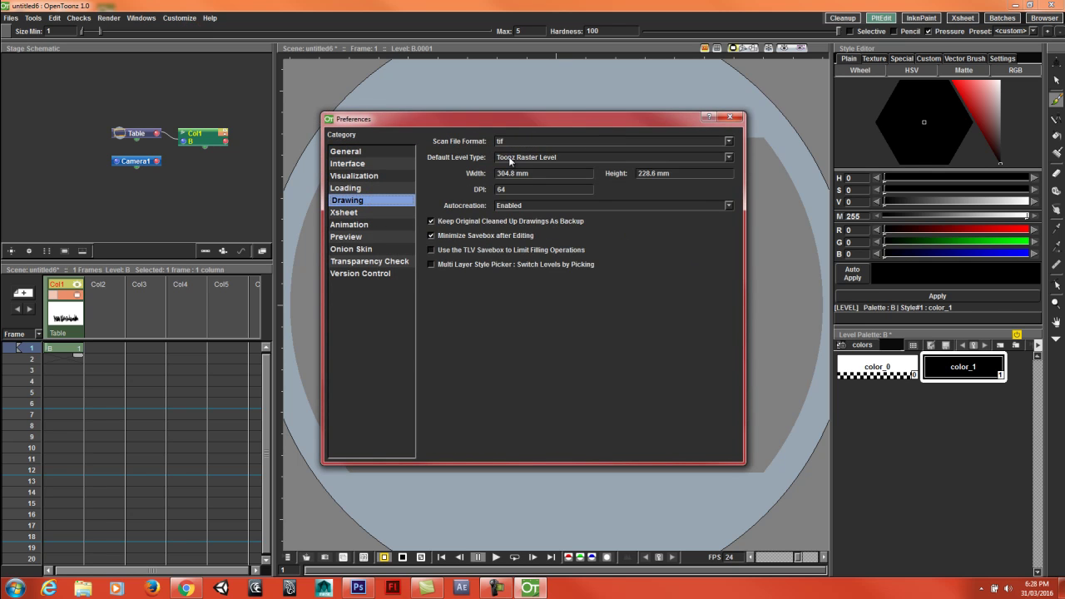
left_click(729, 157)
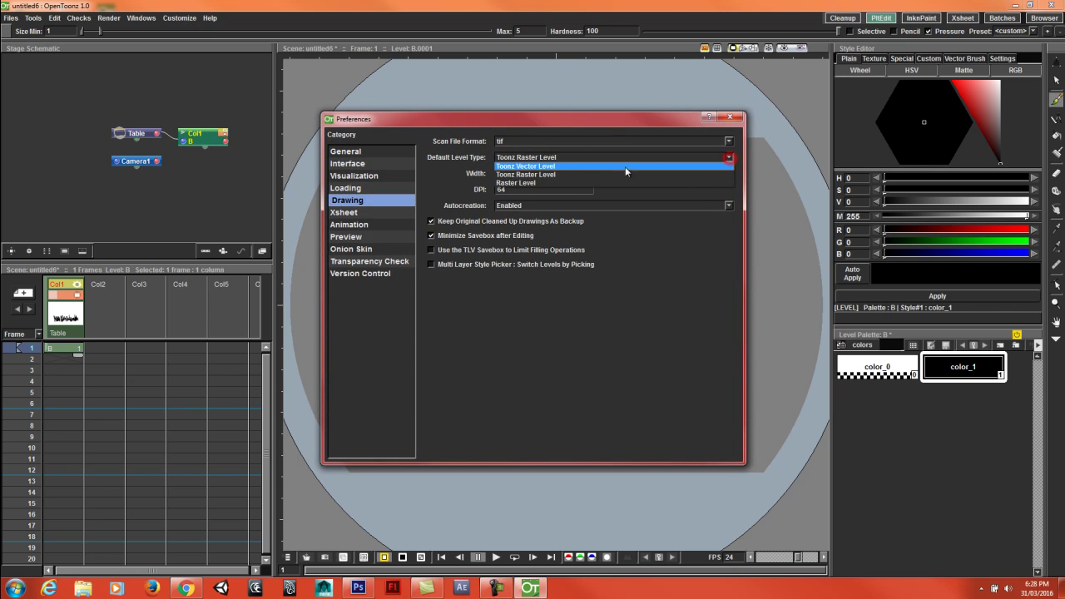
left_click(584, 165)
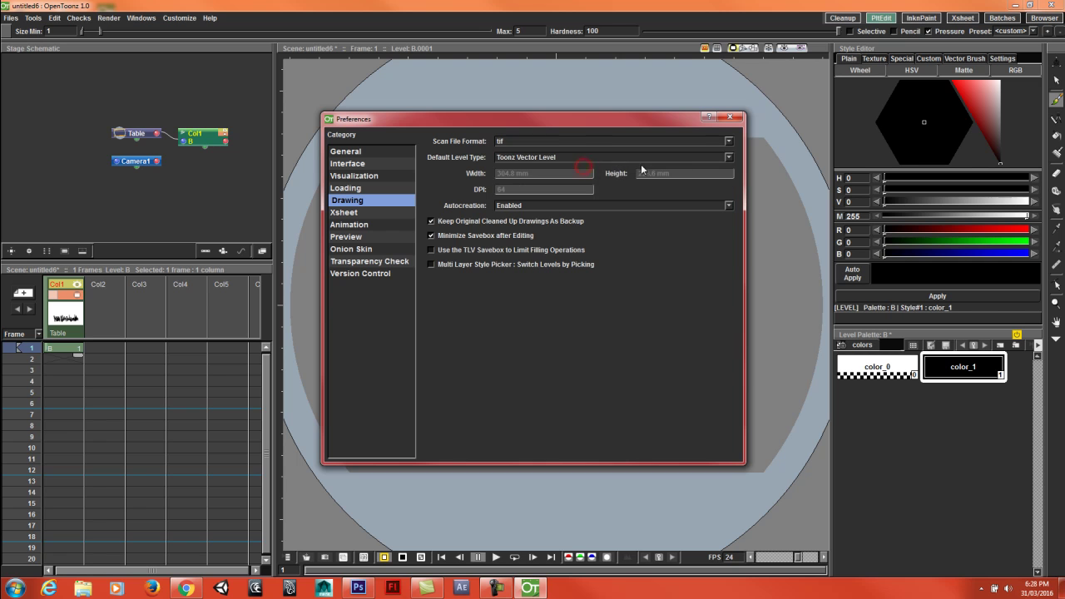
left_click(729, 157)
left_click(558, 174)
left_click(732, 118)
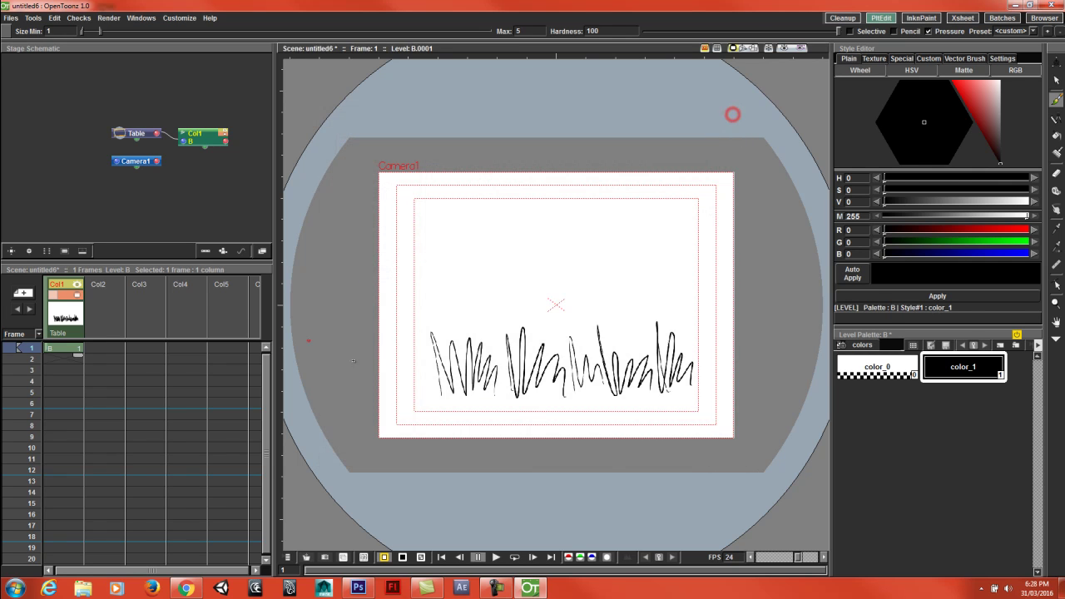
Step: Move Col1's center point with the Edit tool onto the middle of the grass, about 5 mm E/W and -63 mm N/S
scroll(574, 398, "up", 2)
scroll(523, 355, "down", 1)
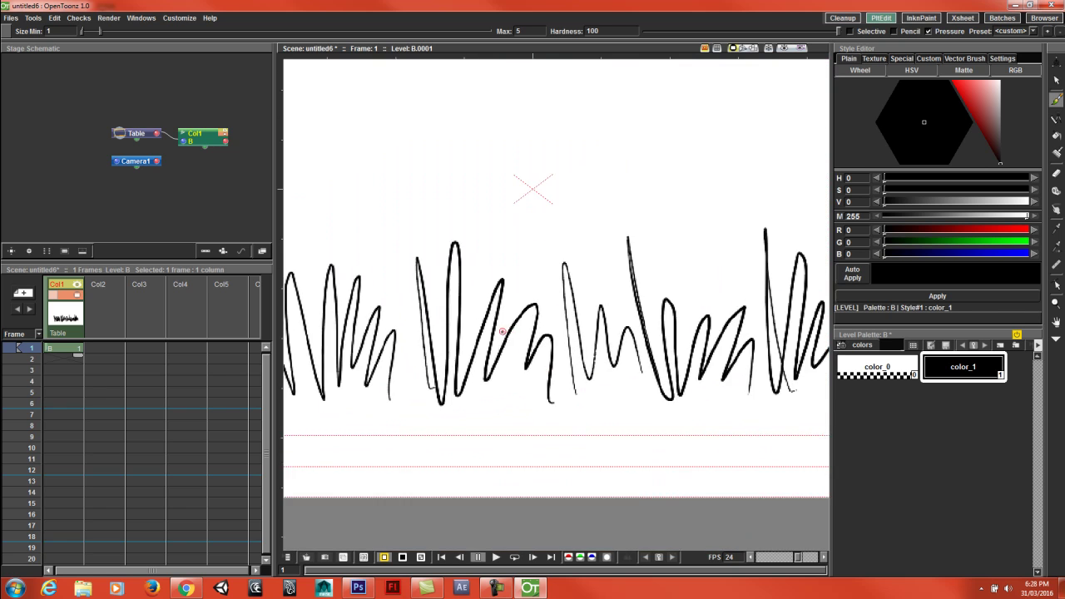
scroll(503, 331, "up", 3)
scroll(503, 332, "down", 5)
scroll(499, 242, "up", 1)
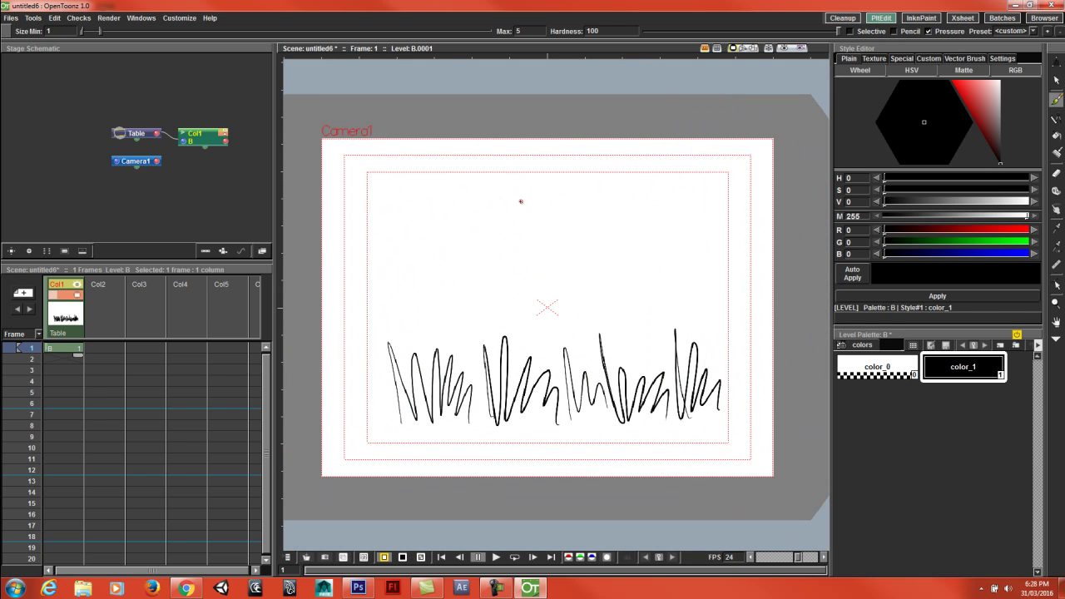
left_click(67, 308)
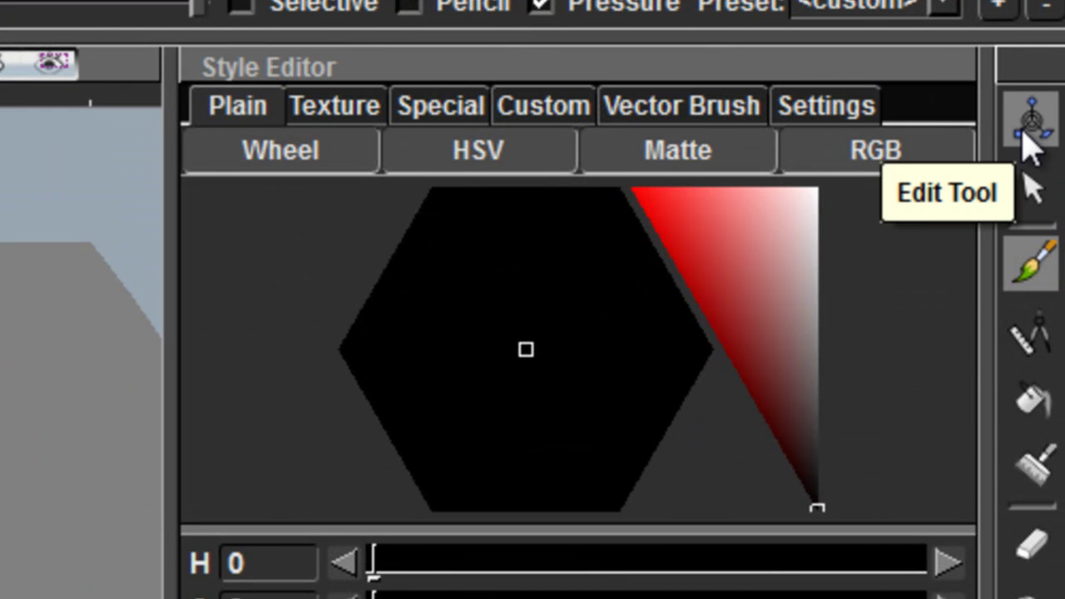
left_click(1028, 133)
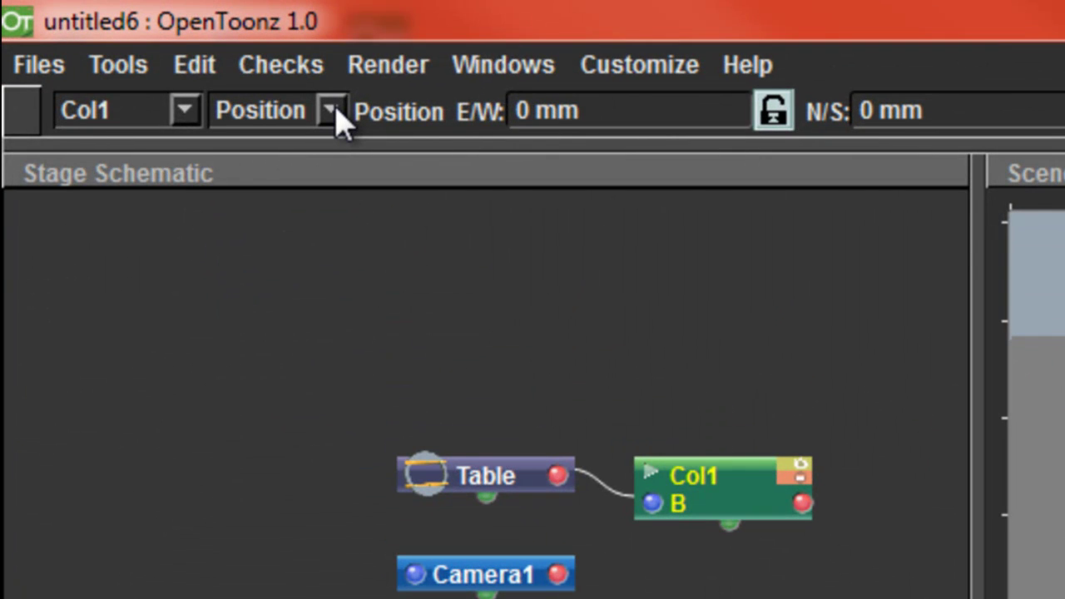
left_click(333, 112)
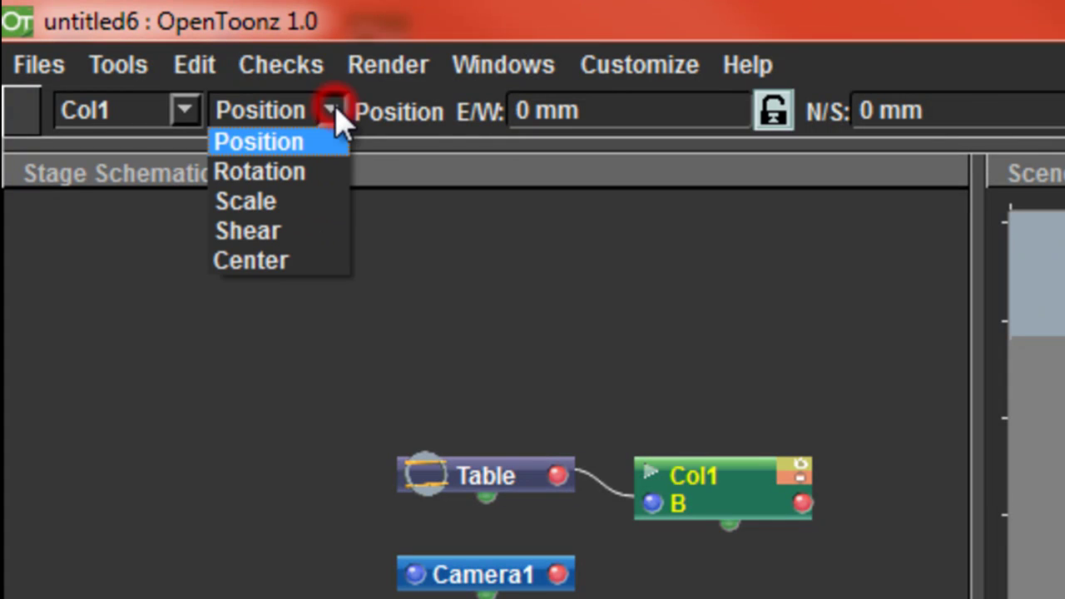
left_click(299, 263)
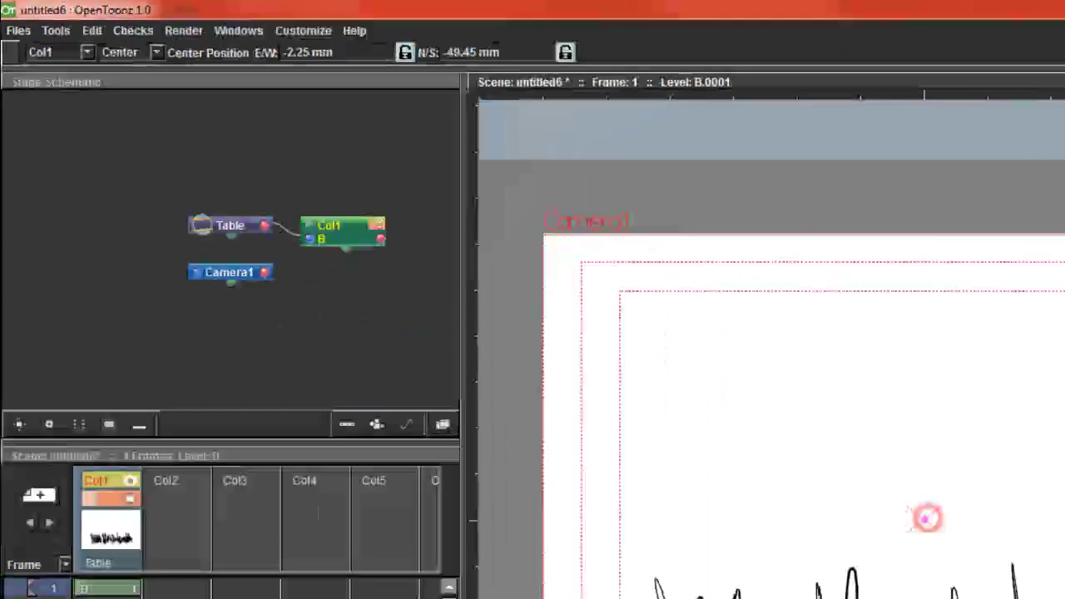
left_click_drag(927, 518, 560, 401)
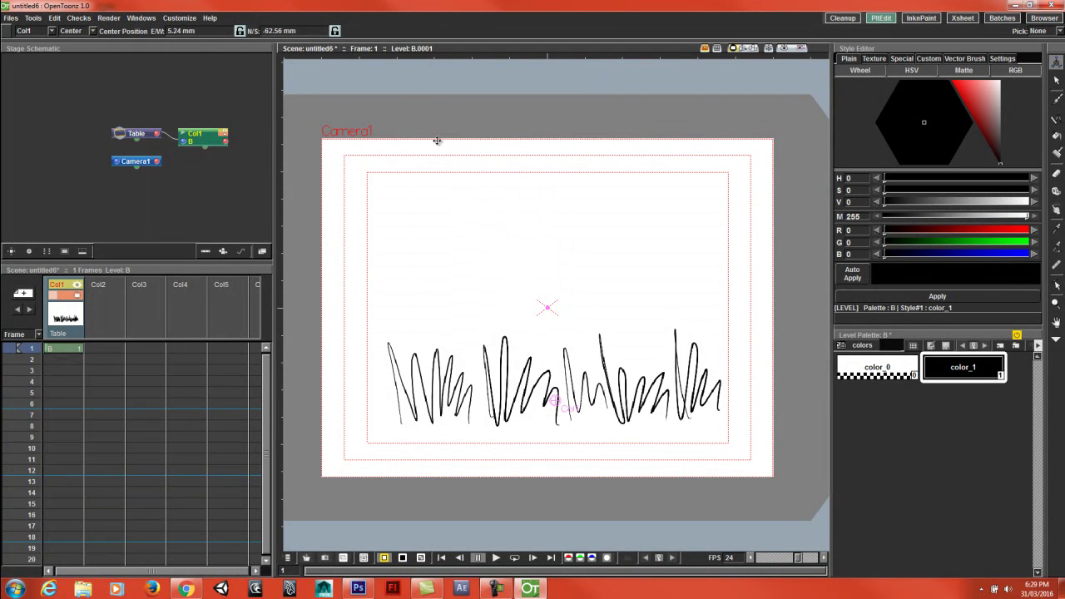
Step: Reposition the grass column in depth in the 3D view, with the Edit tool set to Position, to a Z of about 20.5 fld
left_click(71, 31)
left_click(75, 40)
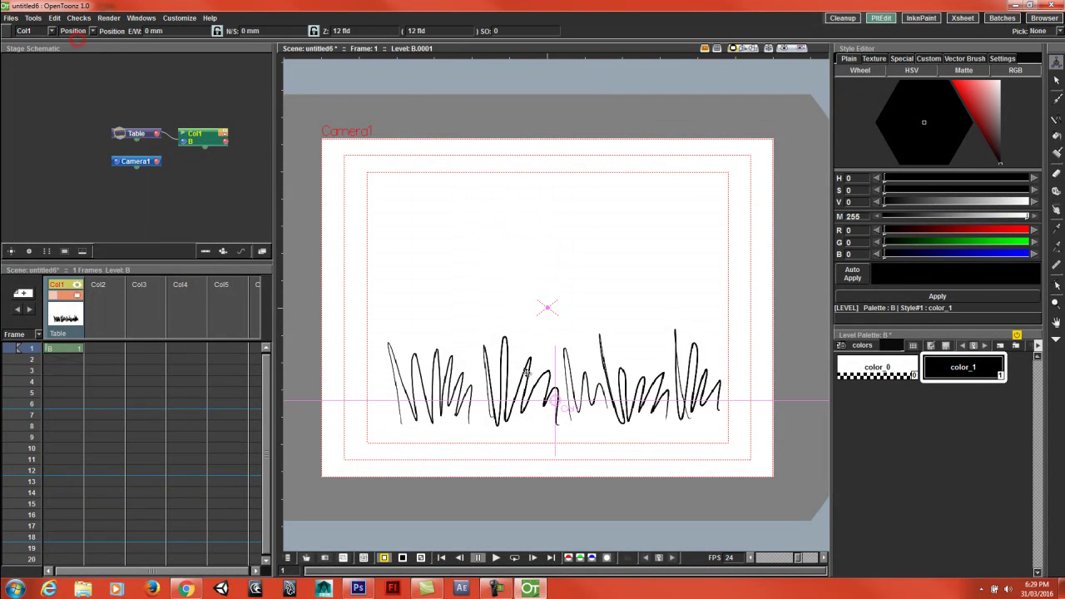
mouse_move(558, 403)
left_mouse_down()
mouse_move(456, 402)
mouse_move(554, 400)
left_mouse_up()
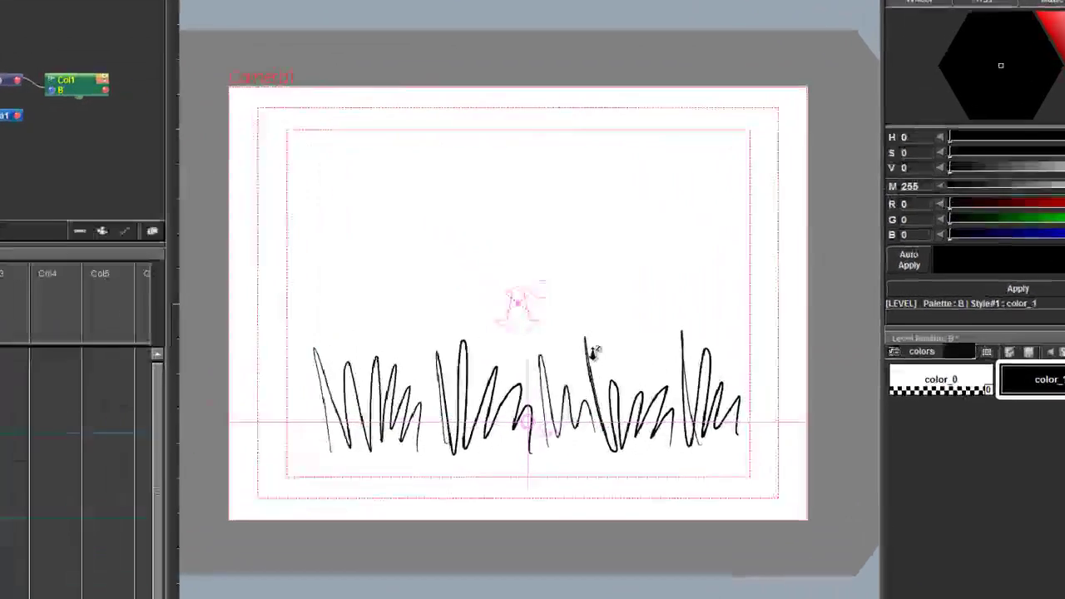
mouse_move(568, 396)
left_mouse_down()
mouse_move(559, 389)
mouse_move(558, 292)
mouse_move(525, 371)
mouse_move(511, 352)
mouse_move(516, 433)
mouse_move(537, 476)
mouse_move(523, 301)
mouse_move(525, 349)
mouse_move(552, 359)
left_mouse_up()
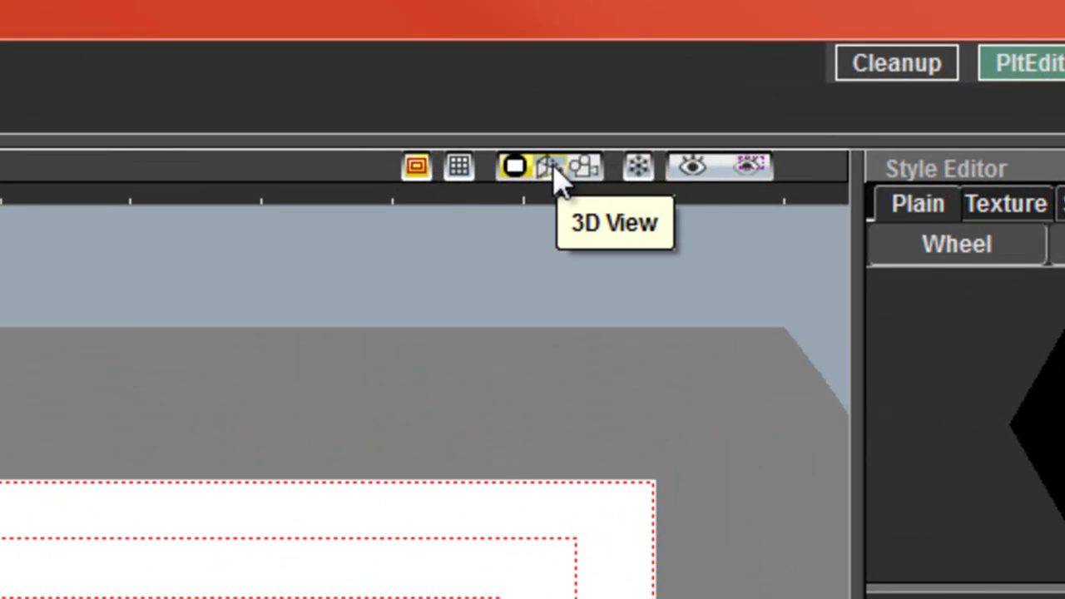
left_click(551, 168)
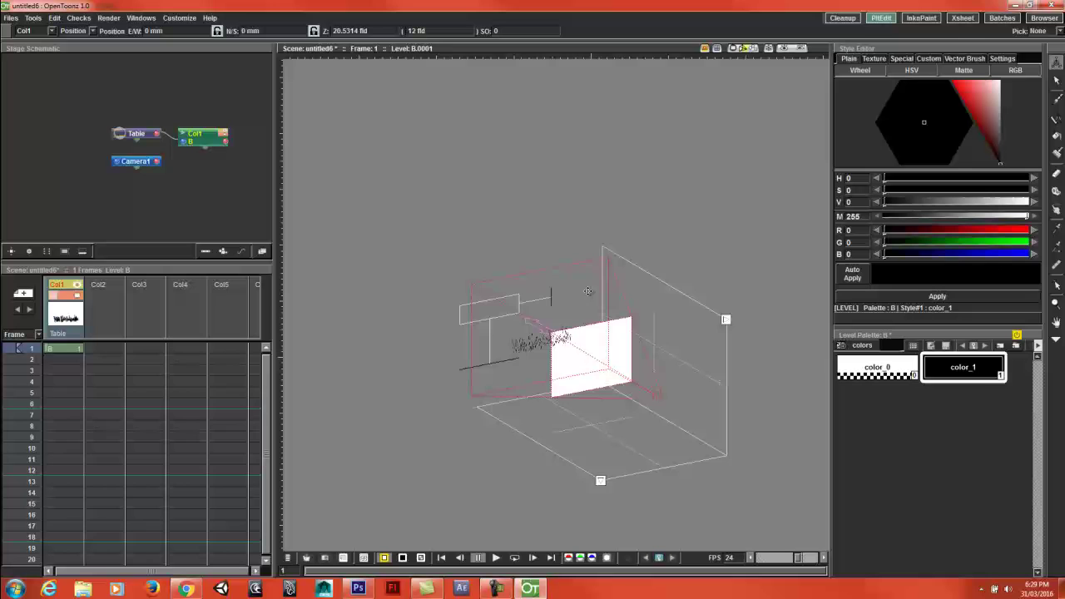
mouse_move(564, 324)
left_mouse_down()
mouse_move(575, 361)
mouse_move(588, 354)
mouse_move(678, 428)
mouse_move(582, 359)
mouse_move(620, 381)
mouse_move(589, 365)
mouse_move(516, 274)
left_mouse_up()
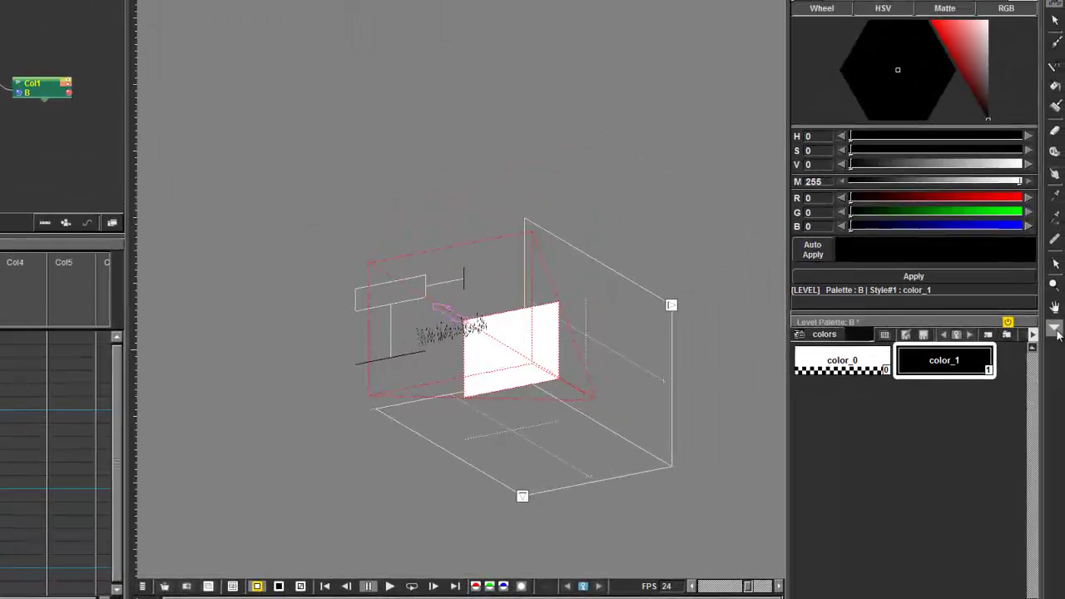
Step: Move the grass column along its depth axis in the 3D view to just in front of the white camera plane
left_click(1056, 331)
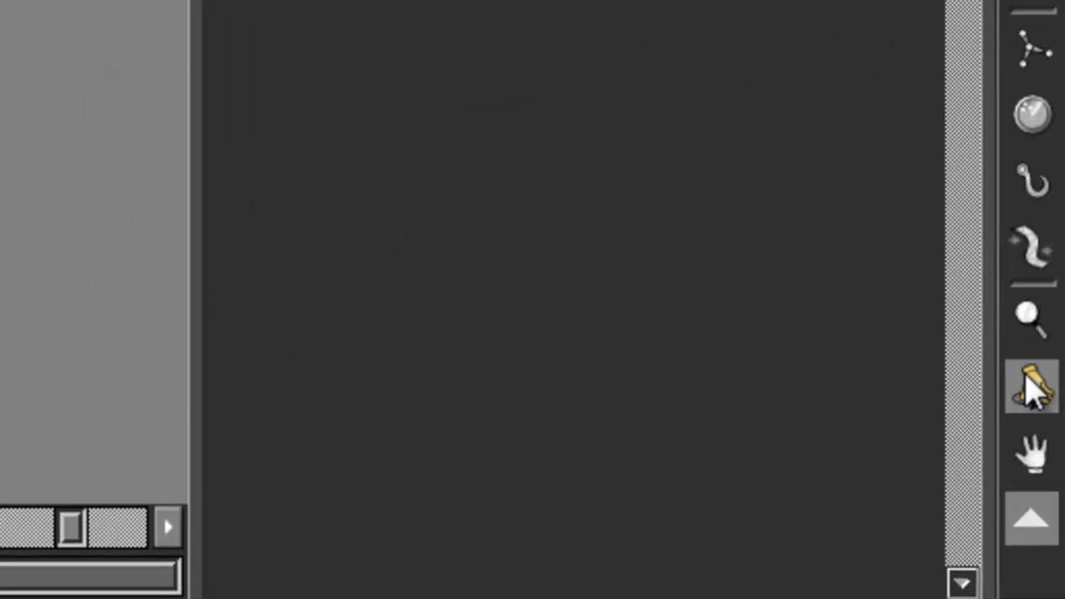
left_click(1032, 387)
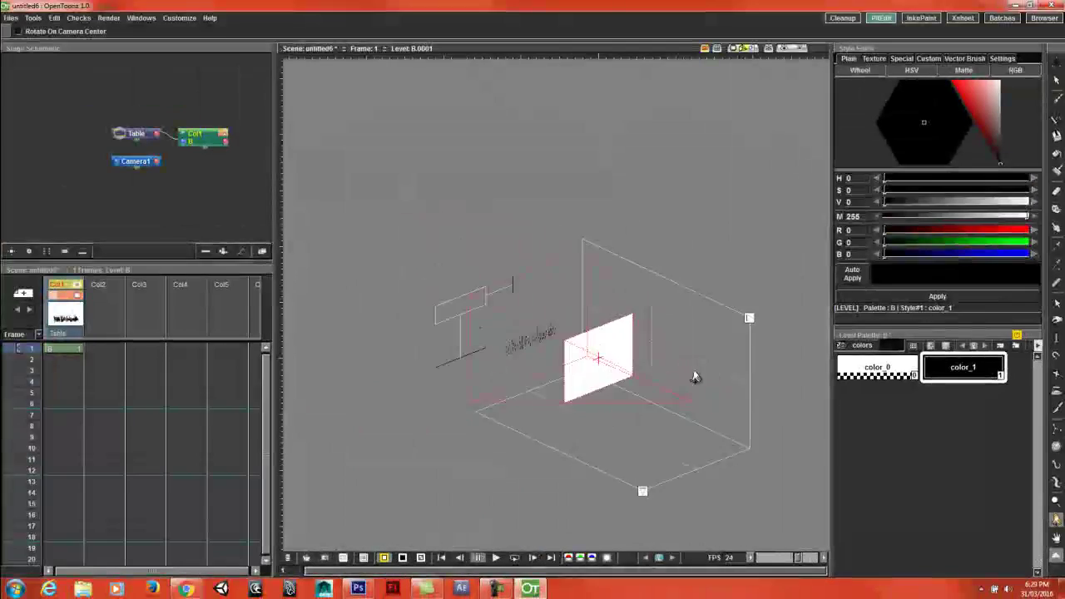
left_click_drag(696, 377, 755, 425)
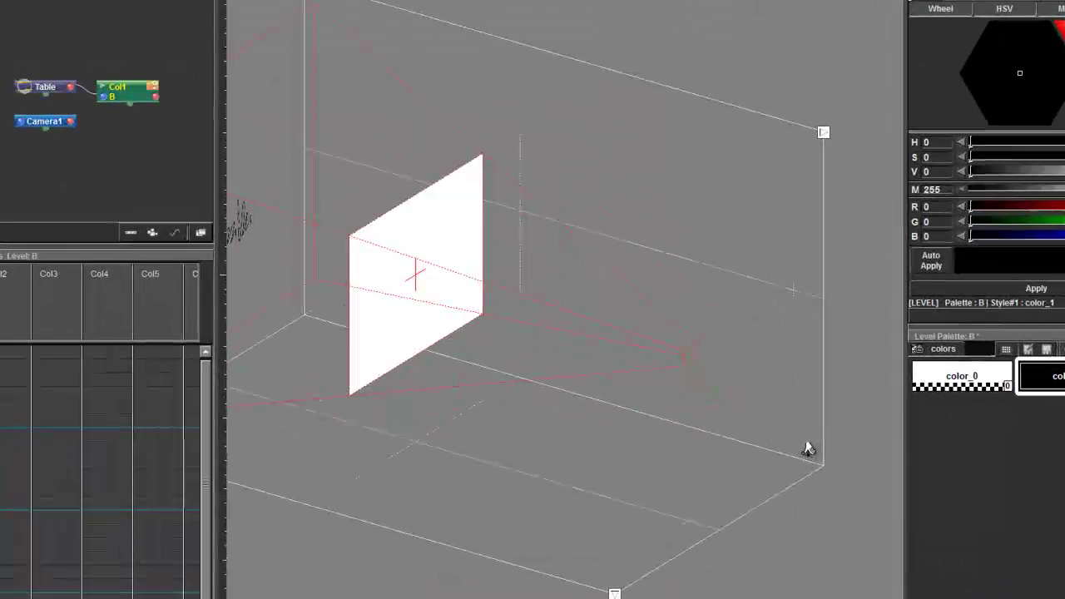
scroll(520, 354, "down", 5)
mouse_move(467, 322)
left_mouse_down()
mouse_move(476, 318)
mouse_move(461, 310)
mouse_move(454, 316)
left_mouse_up()
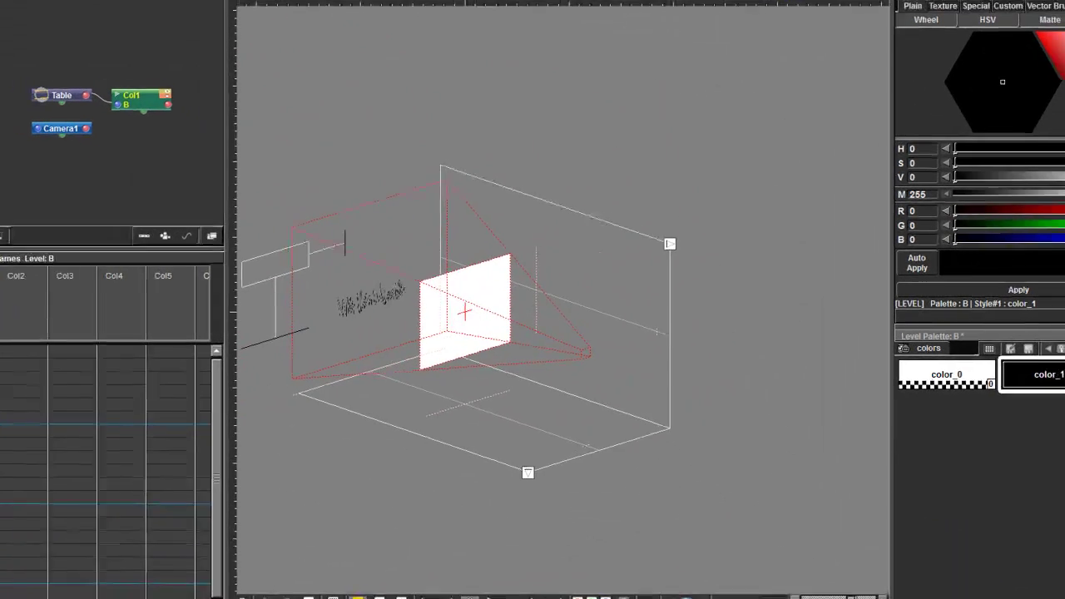
left_click(1056, 61)
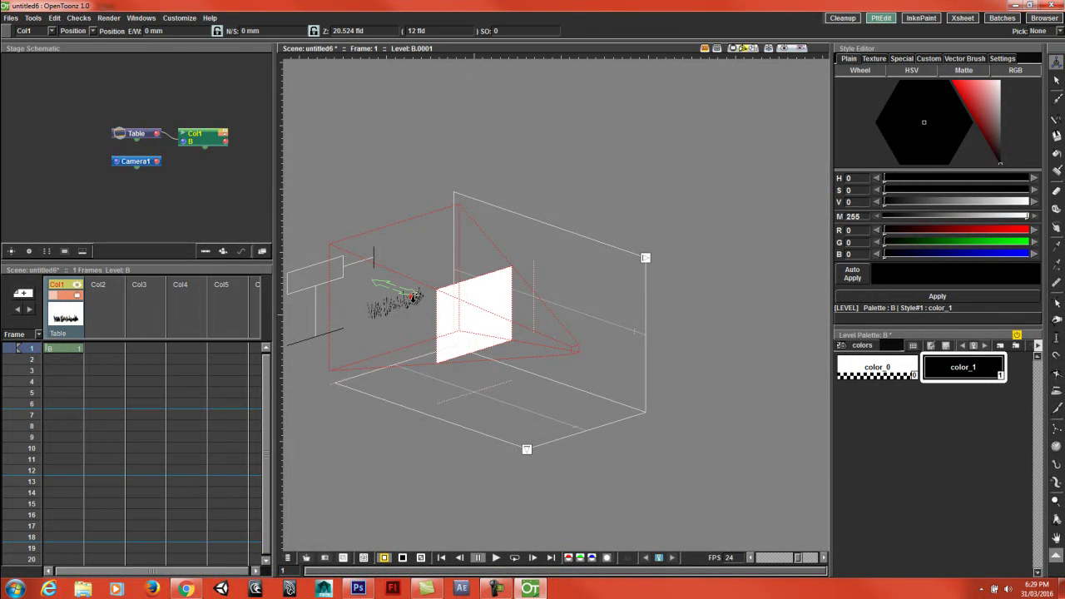
left_click_drag(414, 297, 496, 339)
mouse_move(435, 349)
left_mouse_down()
mouse_move(469, 351)
mouse_move(452, 345)
left_mouse_up()
Step: Examine the grass column's depth relative to the camera plane from a side angle in the 3D view
left_click(1057, 519)
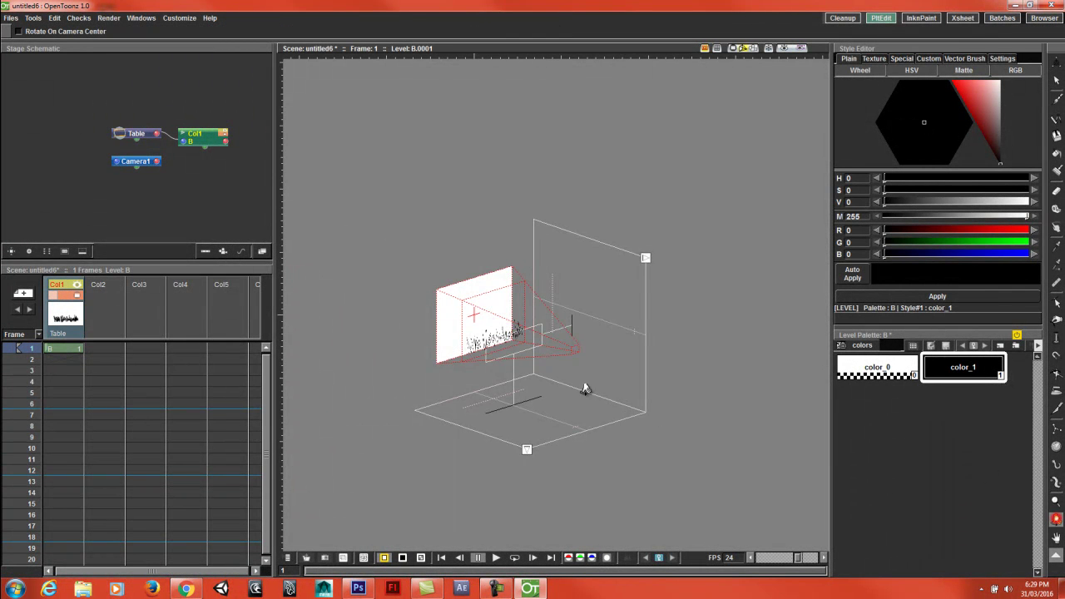
left_click_drag(585, 385, 635, 385)
scroll(491, 301, "up", 3)
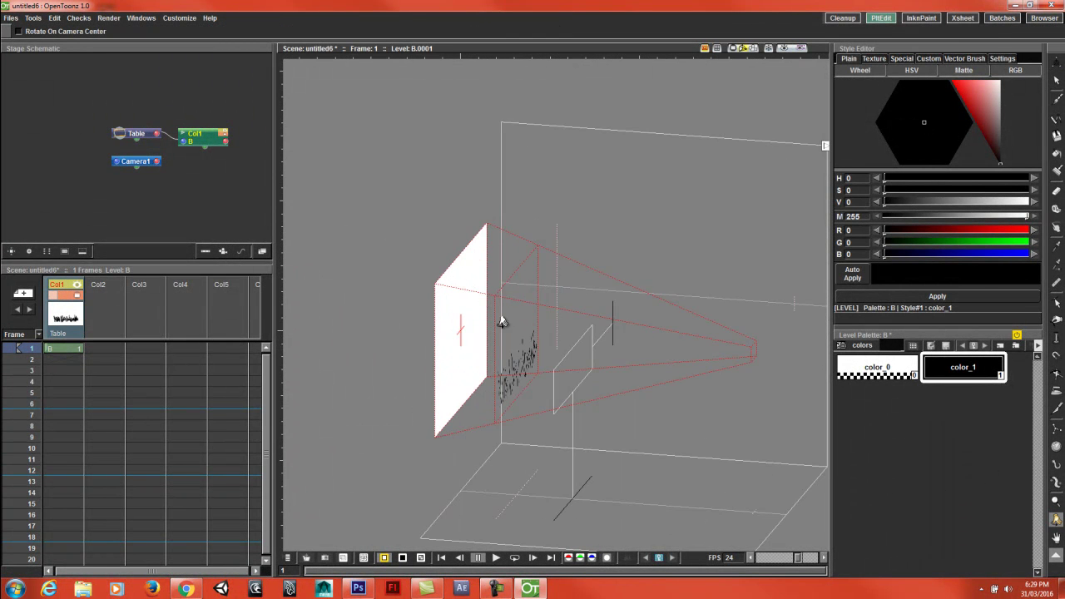
Step: Duplicate the grass from Col1 into Col2 and move the copy in depth to a Z of about 11.1 fld
right_click(72, 307)
left_click(114, 337)
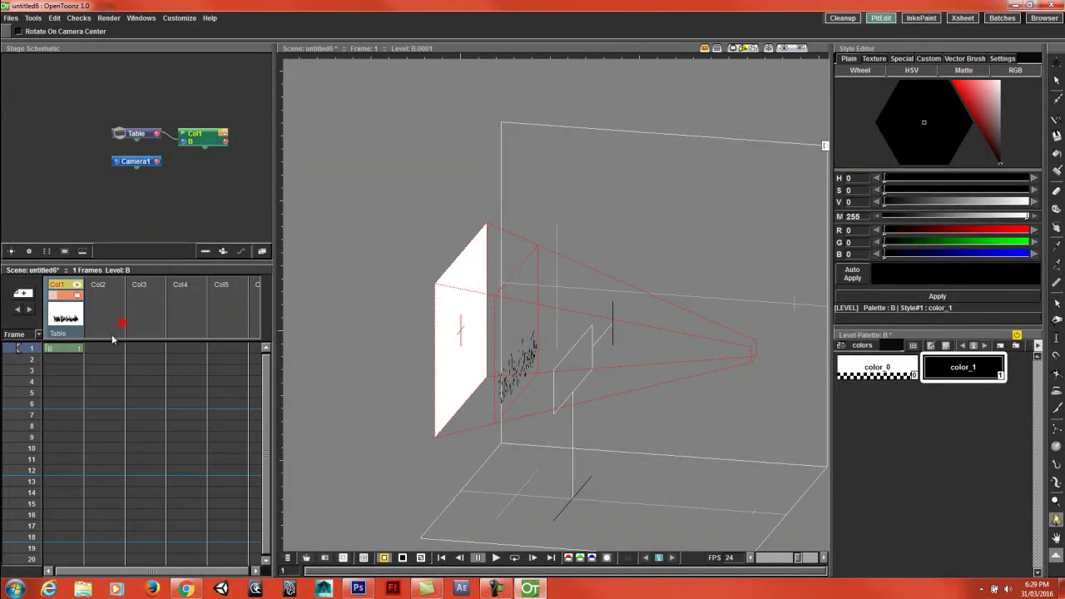
right_click(109, 301)
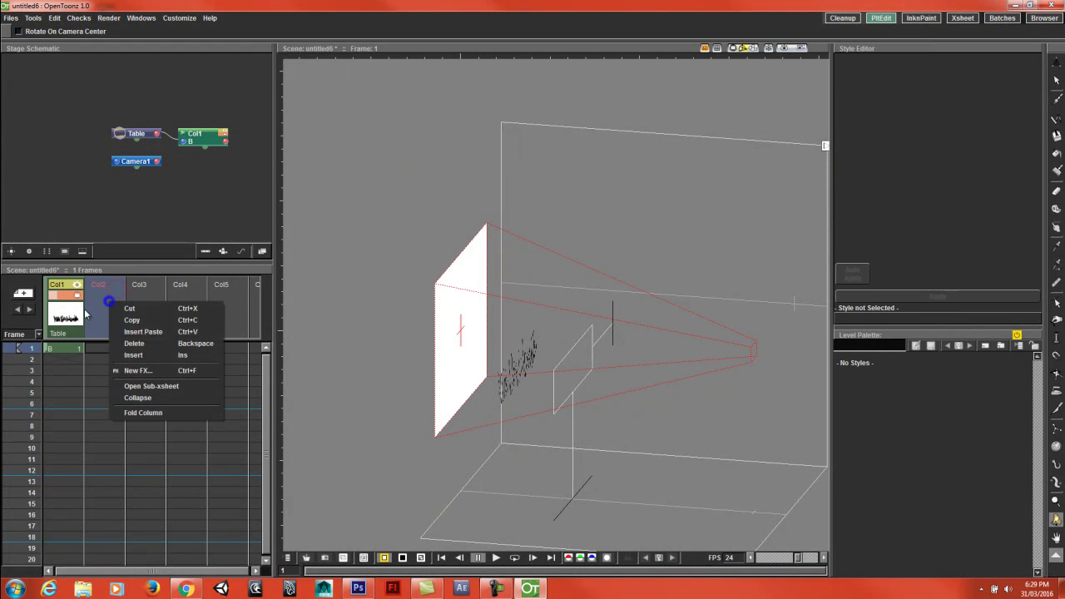
left_click(144, 333)
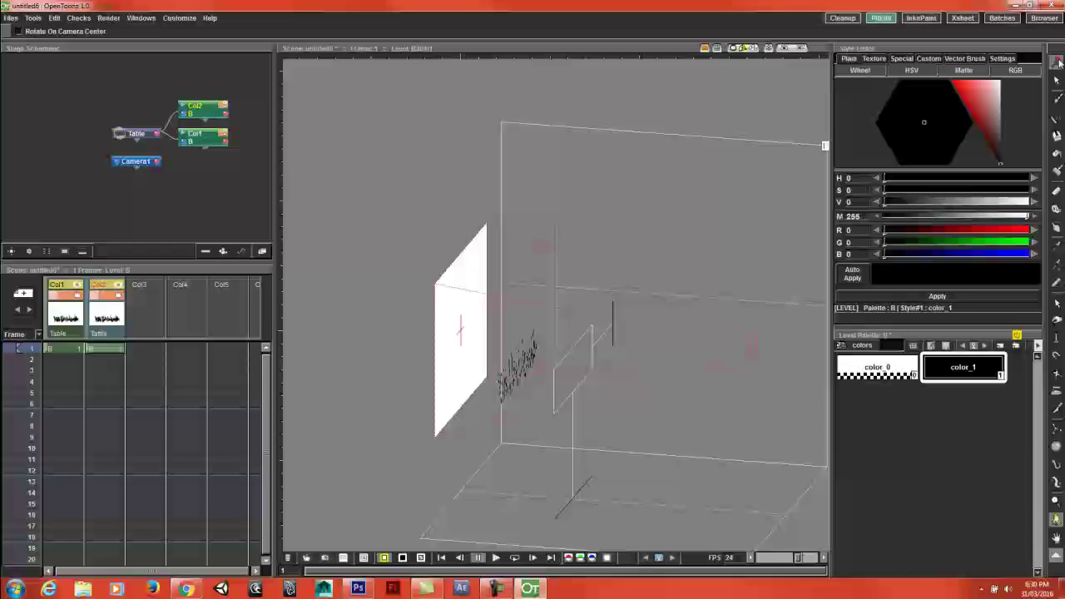
left_click(1056, 63)
left_click_drag(590, 363, 557, 368)
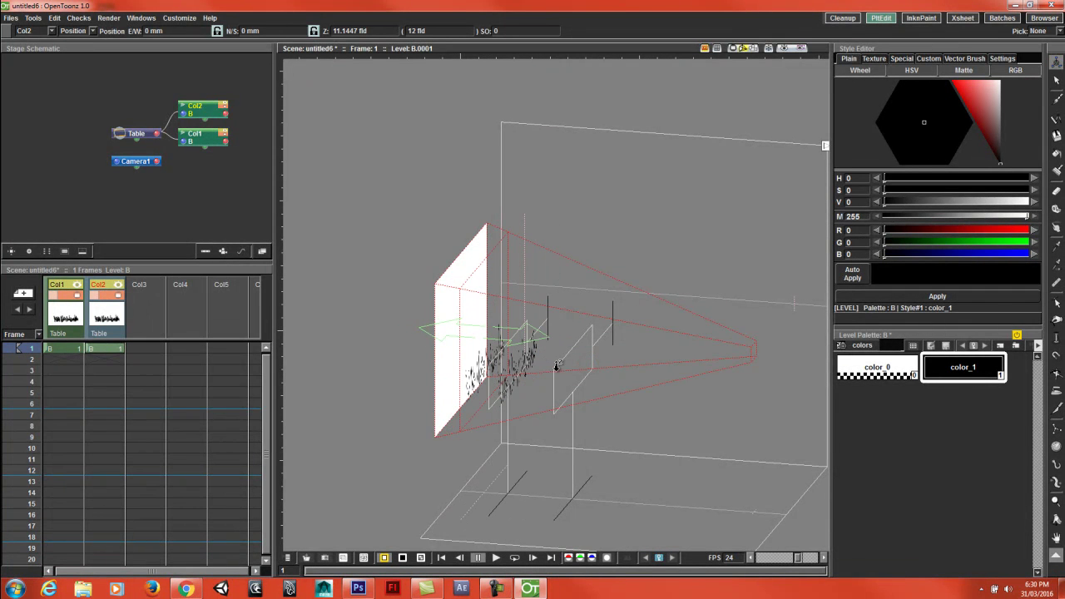
Step: Duplicate the grass from Col2 into Col3 and move the copy in depth to a Z of about 12.7 fld
right_click(96, 318)
left_click(136, 335)
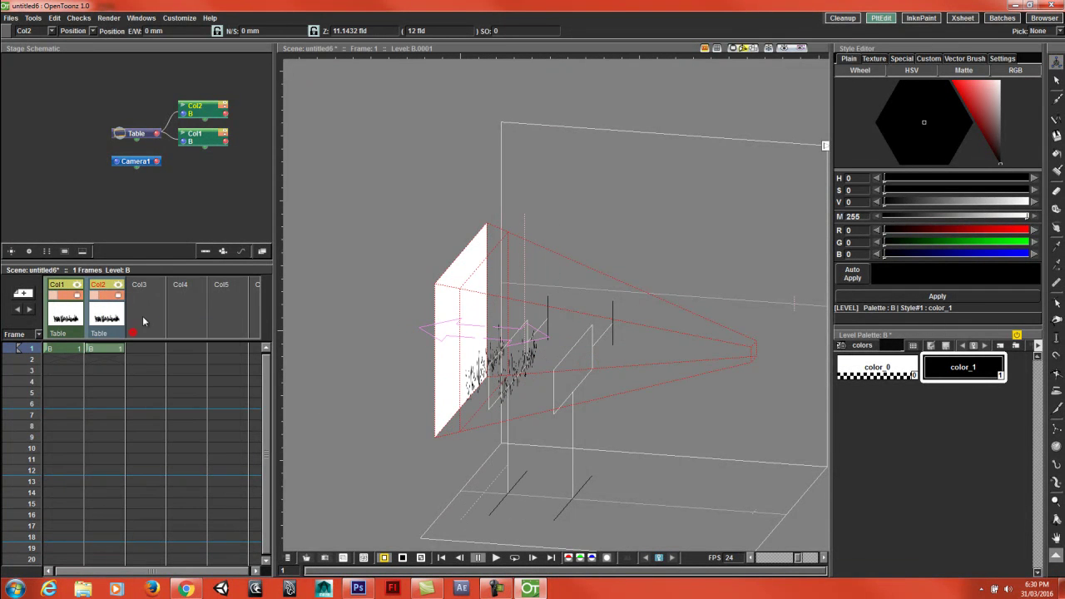
left_click(144, 306)
right_click(145, 318)
left_click(177, 349)
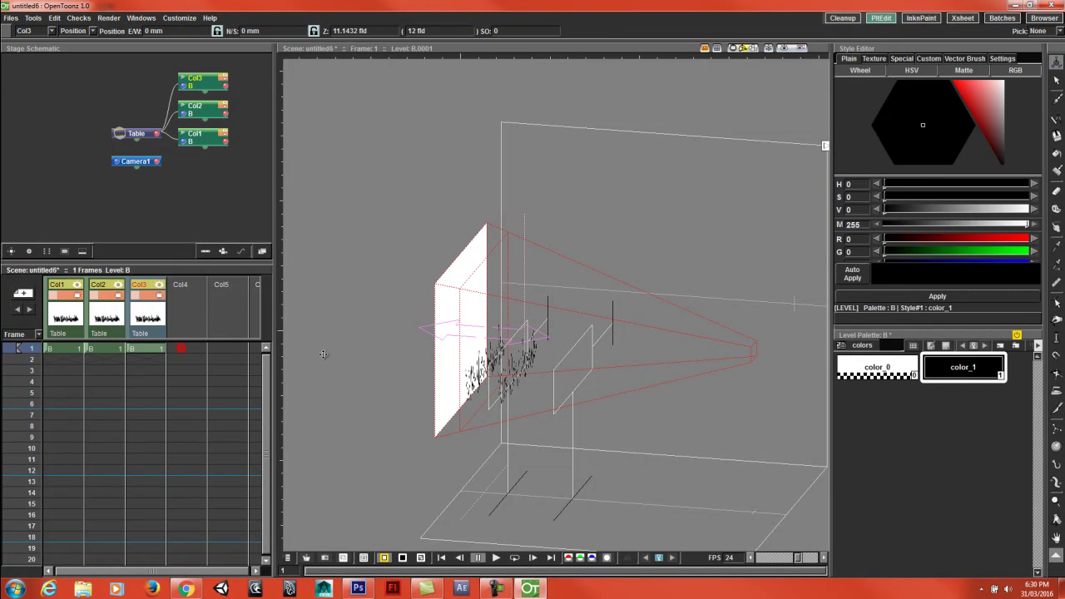
mouse_move(494, 341)
left_mouse_down()
mouse_move(440, 350)
mouse_move(488, 358)
mouse_move(487, 344)
left_mouse_up()
Step: Duplicate the grass from Col3 into Col4 and move the copy in depth to a Z of about 14.6 fld
right_click(145, 303)
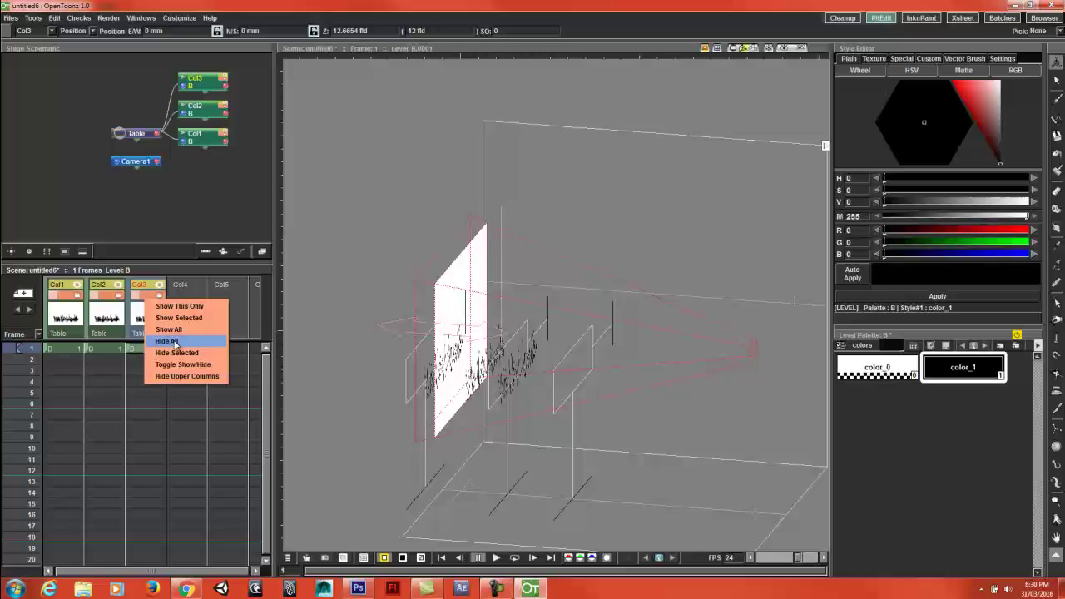
left_click(134, 327)
right_click(132, 303)
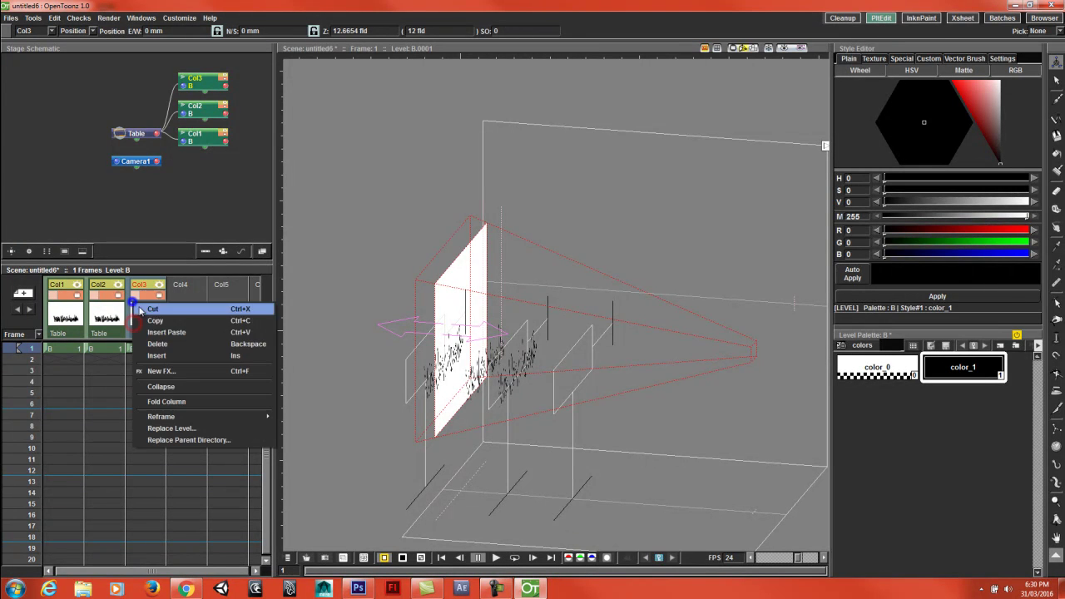
left_click(160, 320)
right_click(199, 320)
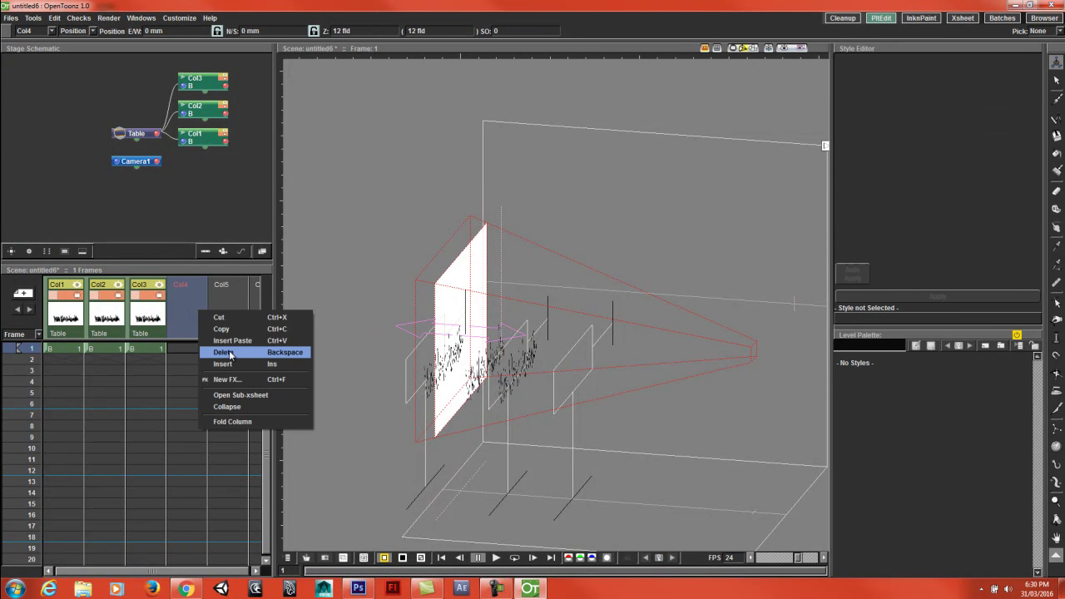
left_click(234, 341)
left_click_drag(494, 361, 437, 360)
Step: Switch the viewer from the 3D view back to the camera view and activate the Selection tool
left_click(753, 48)
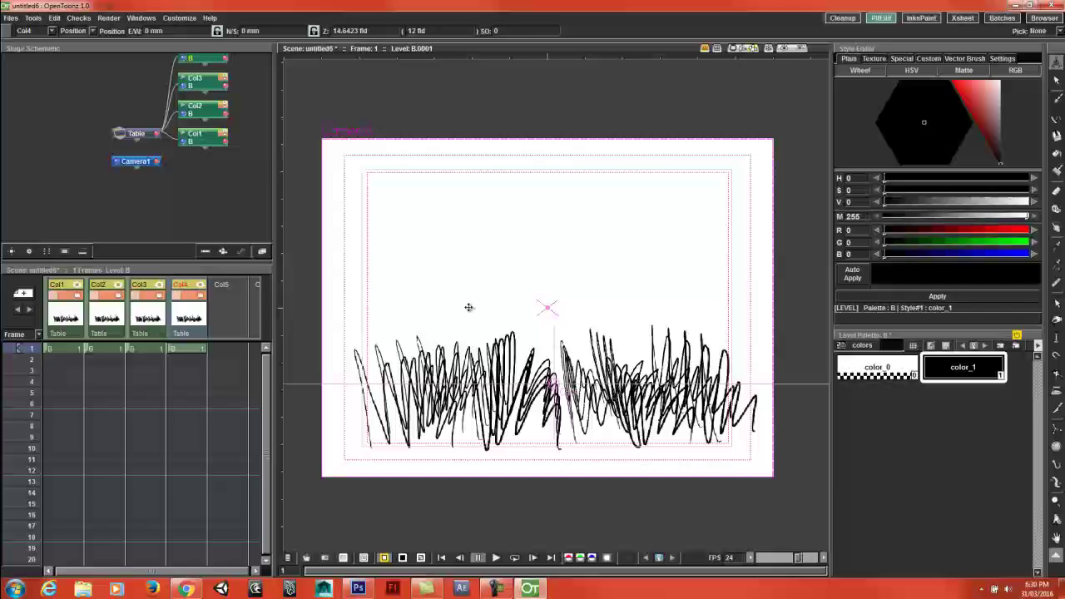
left_click(1056, 80)
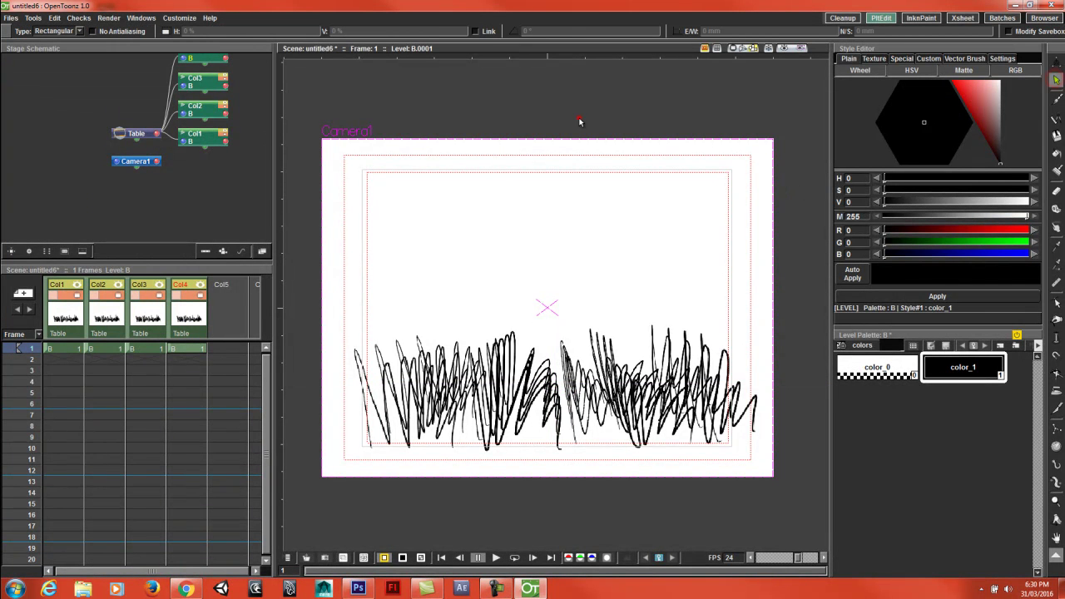
left_click(842, 18)
left_click(878, 19)
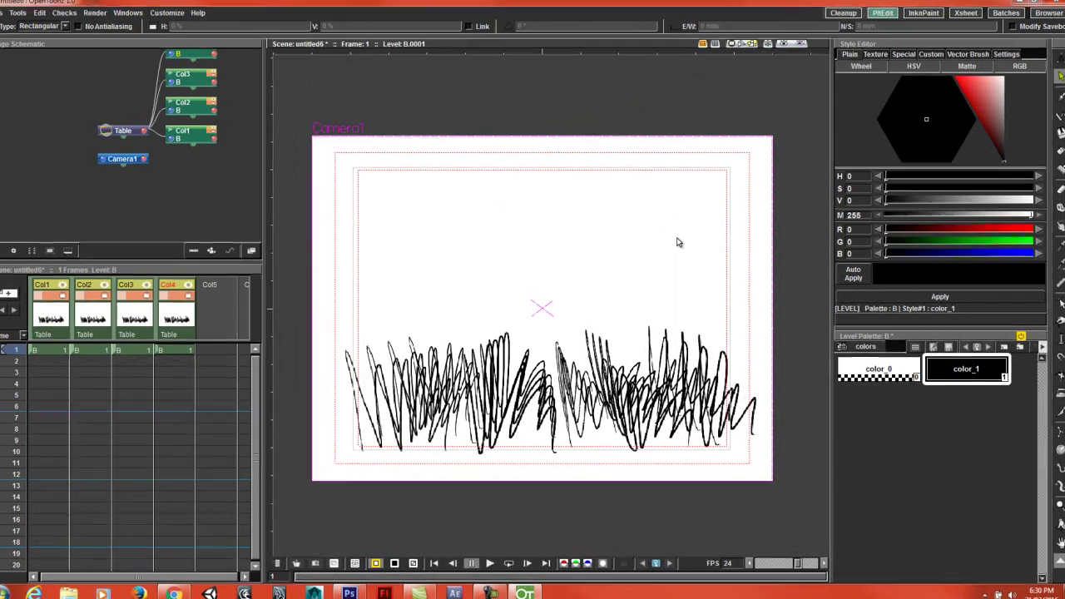
Step: Select Camera1 from the viewer and shift it so the layered grass sits along the lower edge of the frame
right_click(679, 214)
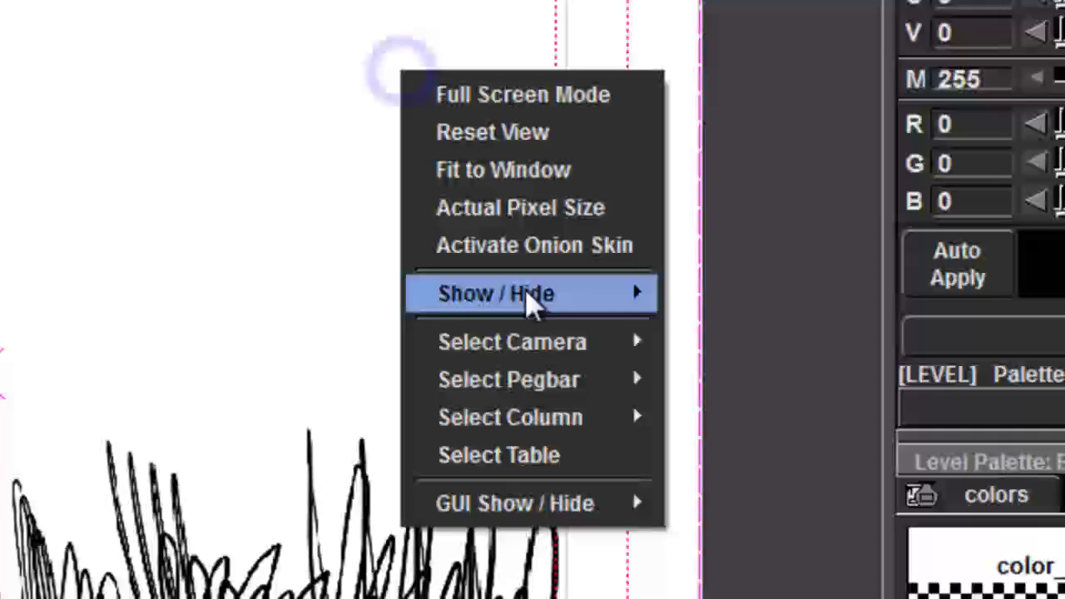
mouse_move(541, 351)
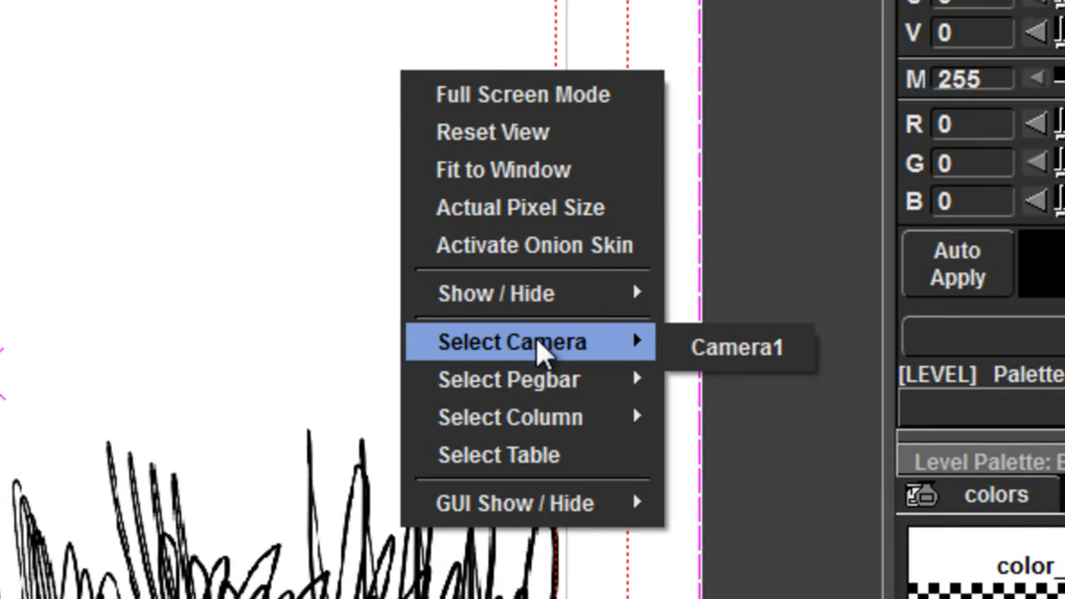
left_click(716, 350)
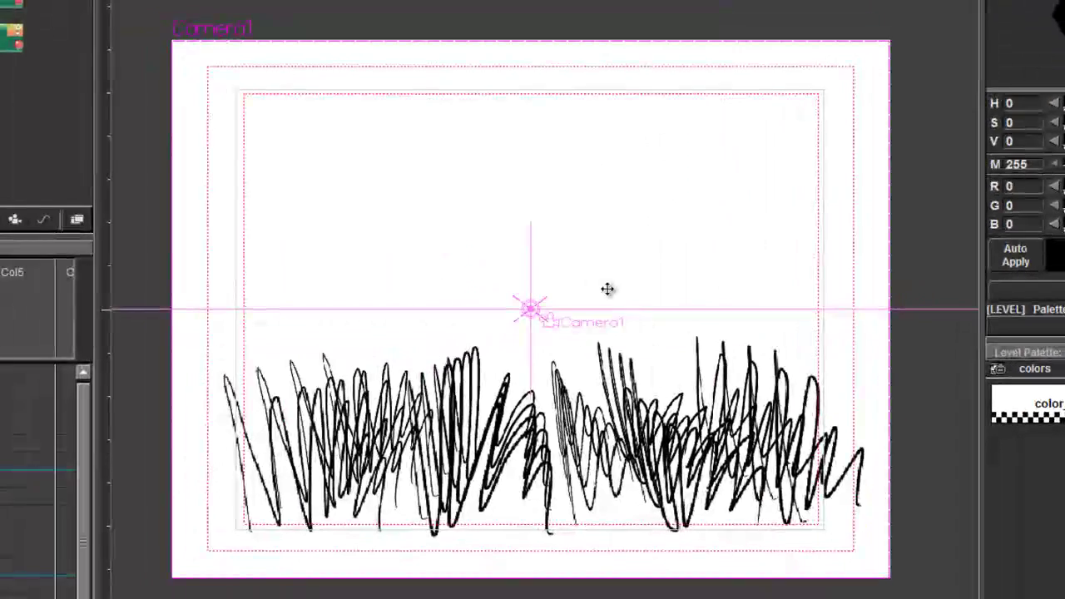
mouse_move(608, 289)
left_mouse_down()
mouse_move(582, 292)
mouse_move(618, 293)
mouse_move(610, 310)
mouse_move(599, 264)
left_mouse_up()
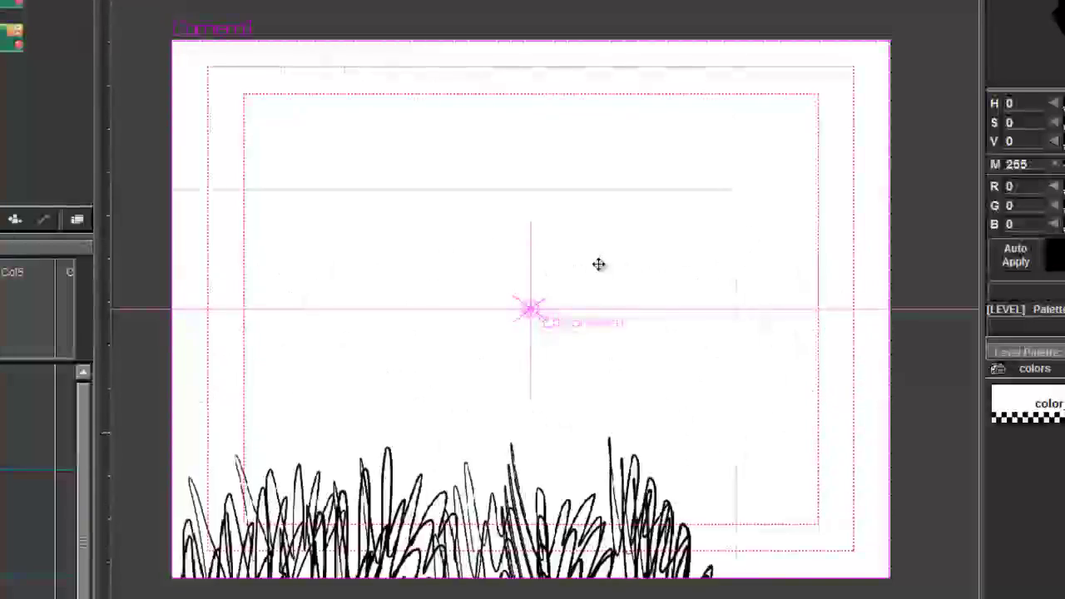